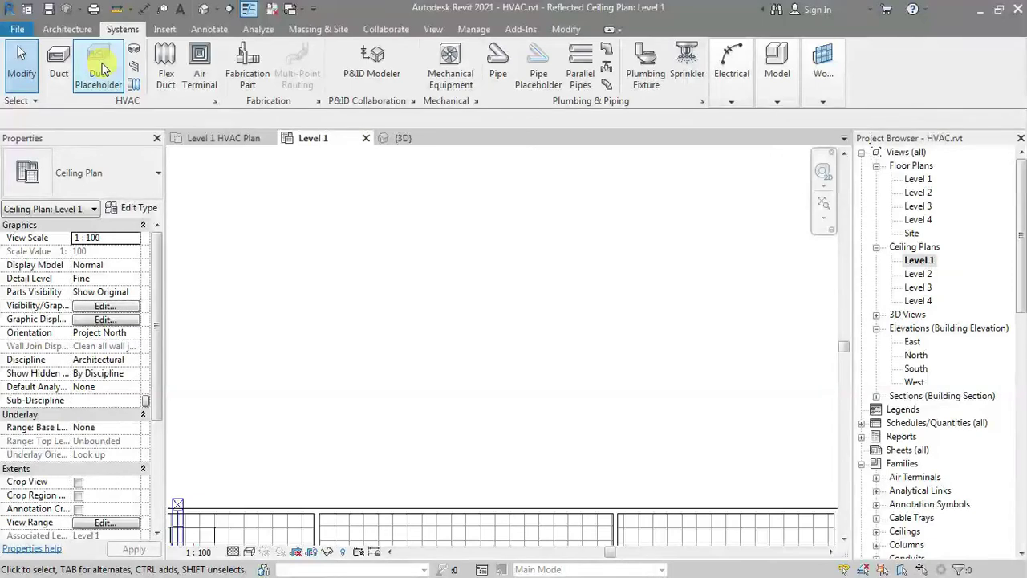
# - Draw a three-segment Z-shaped duct placeholder 400 mm wide above the building, with a middle vertical leg about 6200 mm long
pyautogui.click(100, 71)
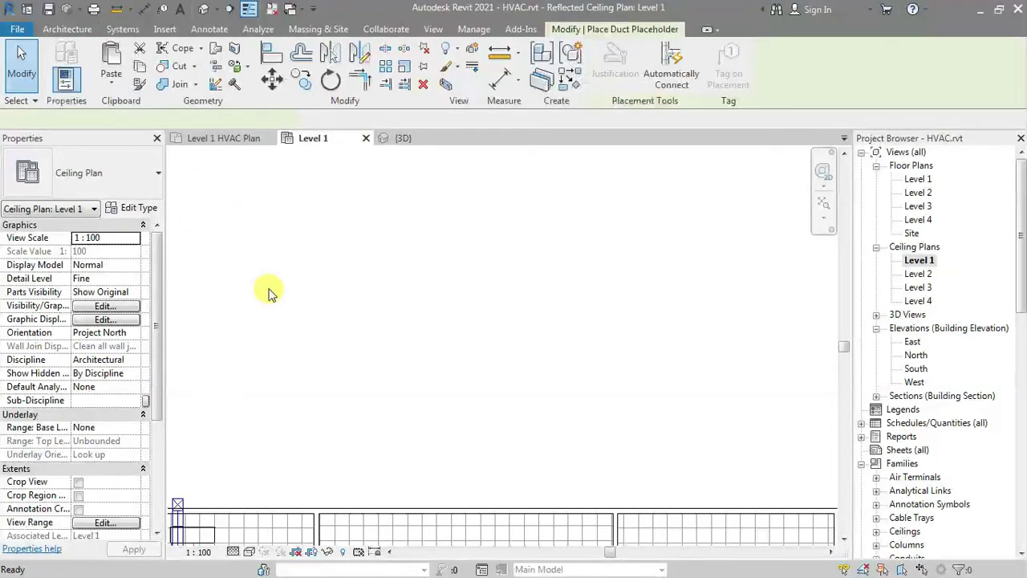
pyautogui.click(248, 119)
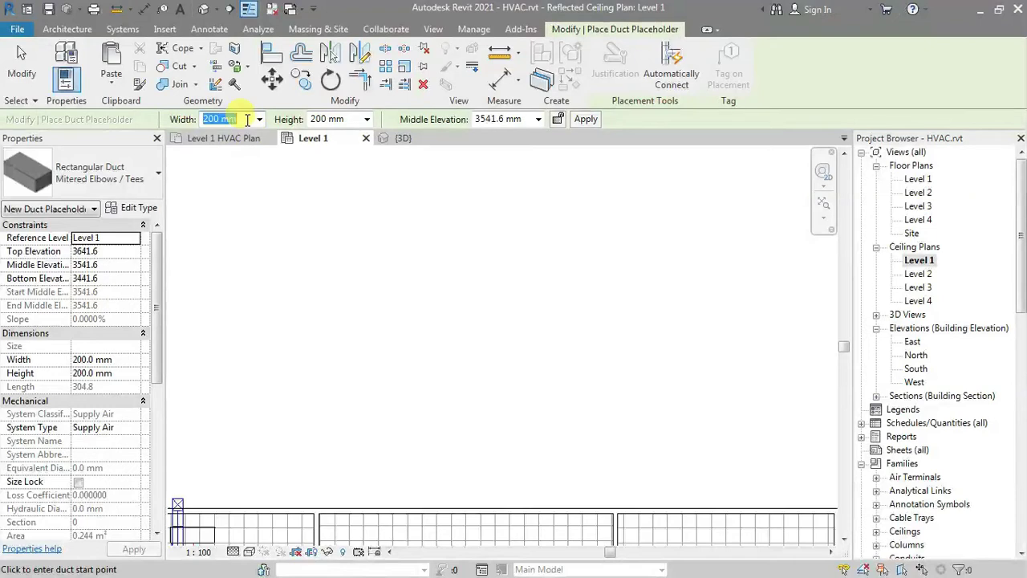
pyautogui.write('400')
pyautogui.press('Return')
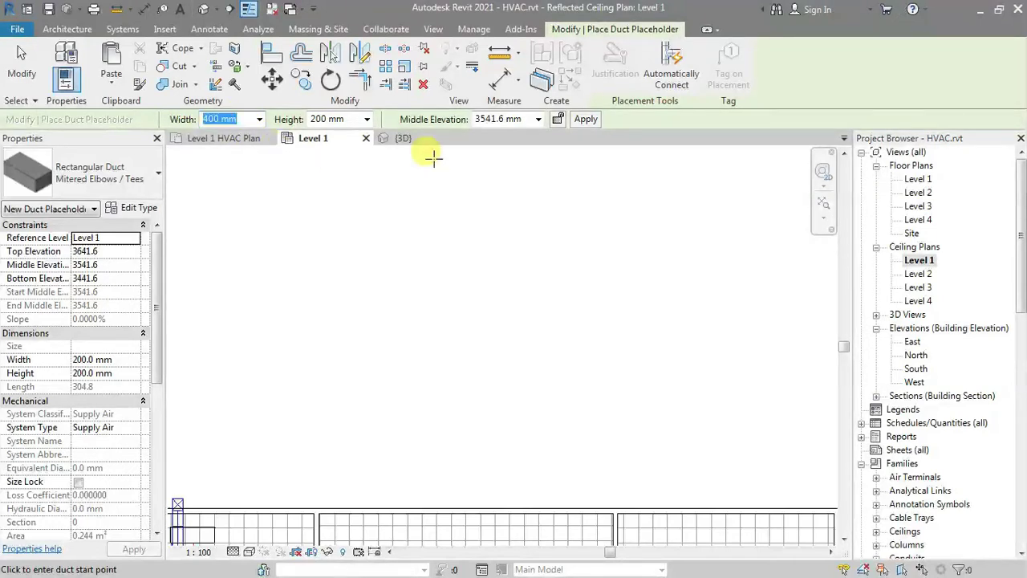
pyautogui.click(229, 273)
pyautogui.click(415, 275)
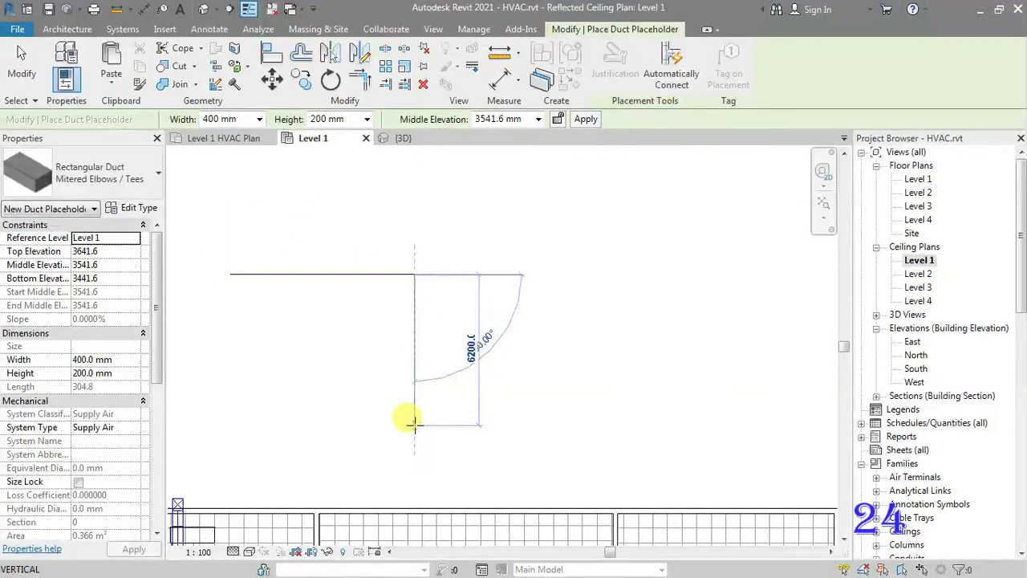
pyautogui.click(536, 423)
pyautogui.click(621, 419)
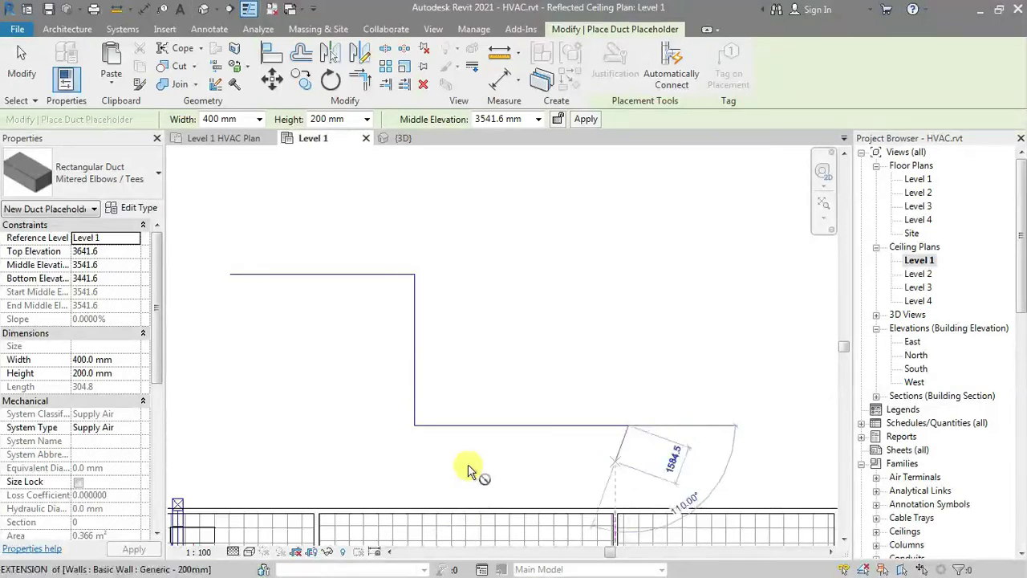
pyautogui.press('Escape')
pyautogui.press('Escape')
# - Move the section line from the ceiling grid up so it cuts across the placeholder's vertical leg
pyautogui.moveTo(516, 371); pyautogui.dragTo(554, 313, button='middle')
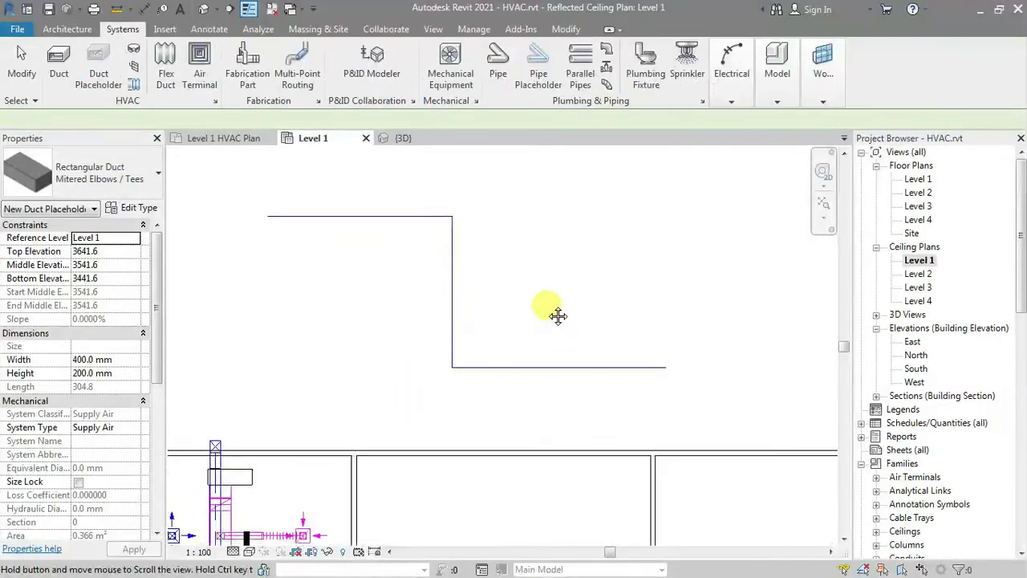
pyautogui.moveTo(418, 394); pyautogui.dragTo(535, 312, button='middle')
pyautogui.scroll(-1, 535, 312)
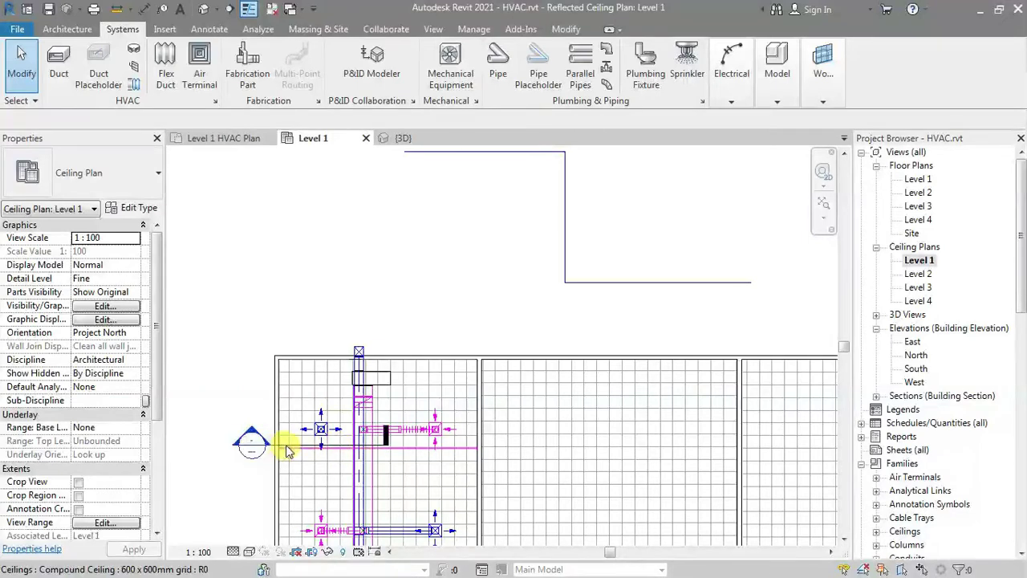
pyautogui.scroll(5, 277, 448)
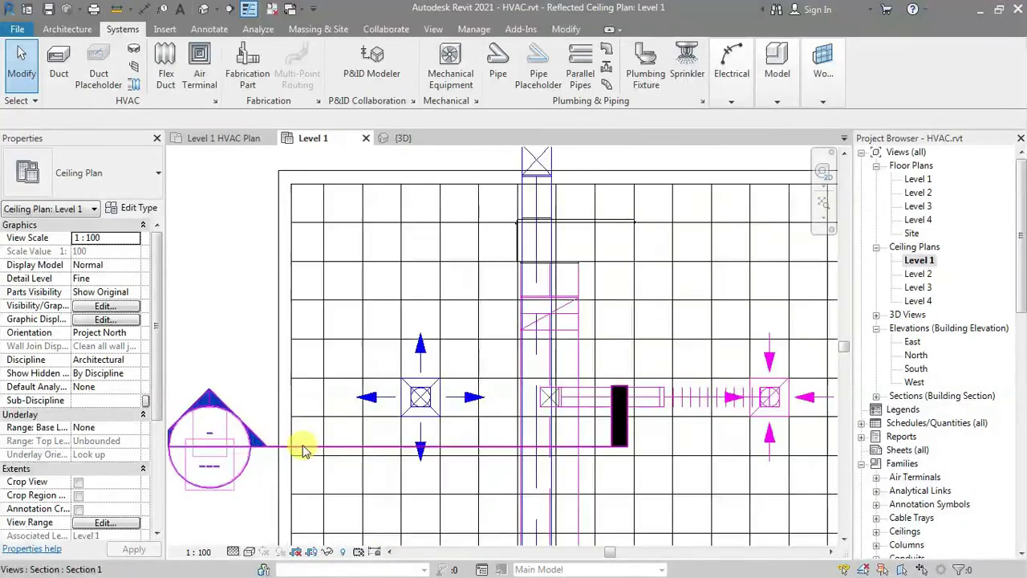
pyautogui.click(265, 482)
pyautogui.scroll(-3, 277, 481)
pyautogui.moveTo(329, 468); pyautogui.dragTo(533, 270)
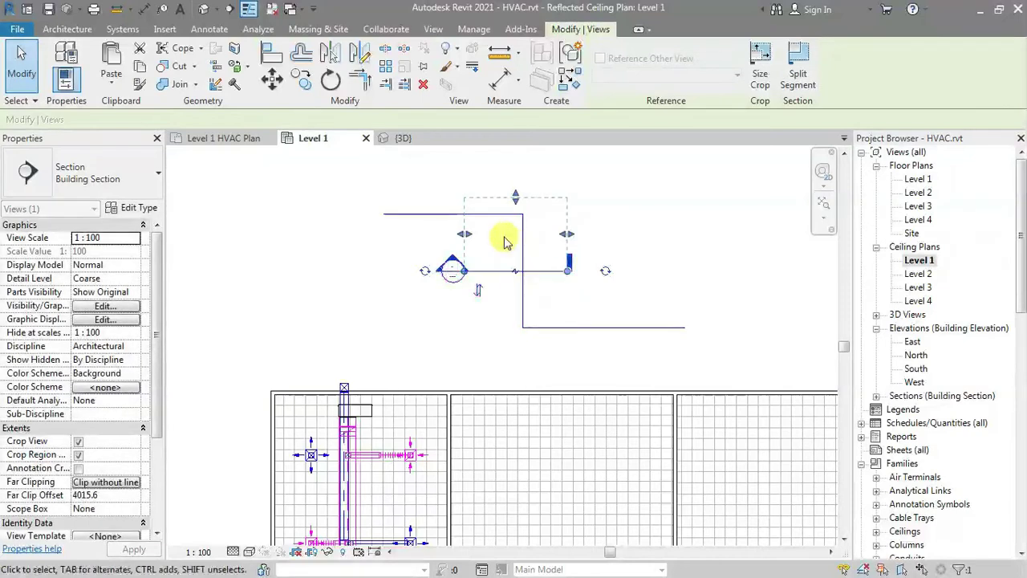
# - Open the section's view to inspect the placeholder in elevation, and close it to return to the ceiling plan
pyautogui.rightClick(540, 274)
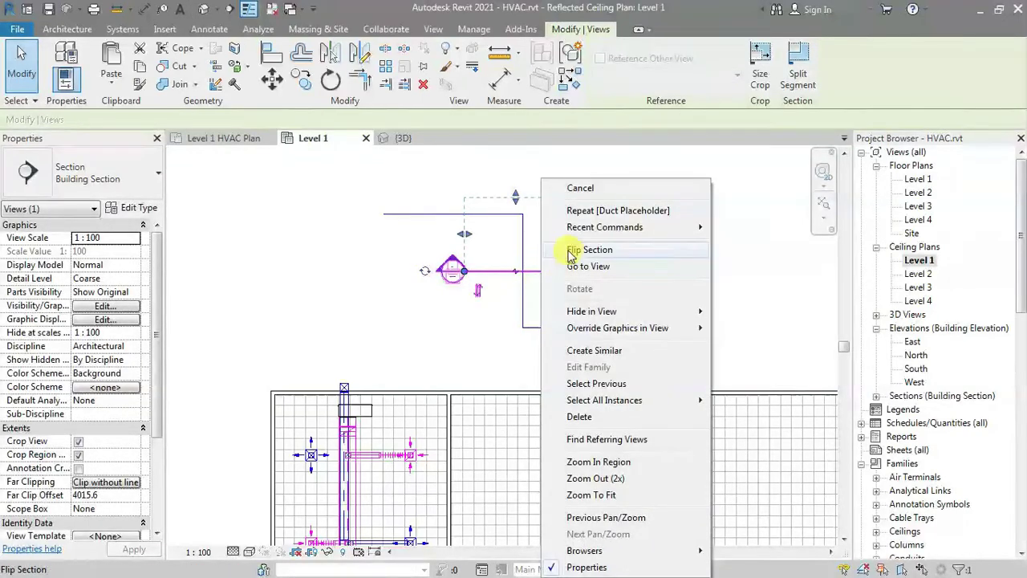
pyautogui.click(592, 268)
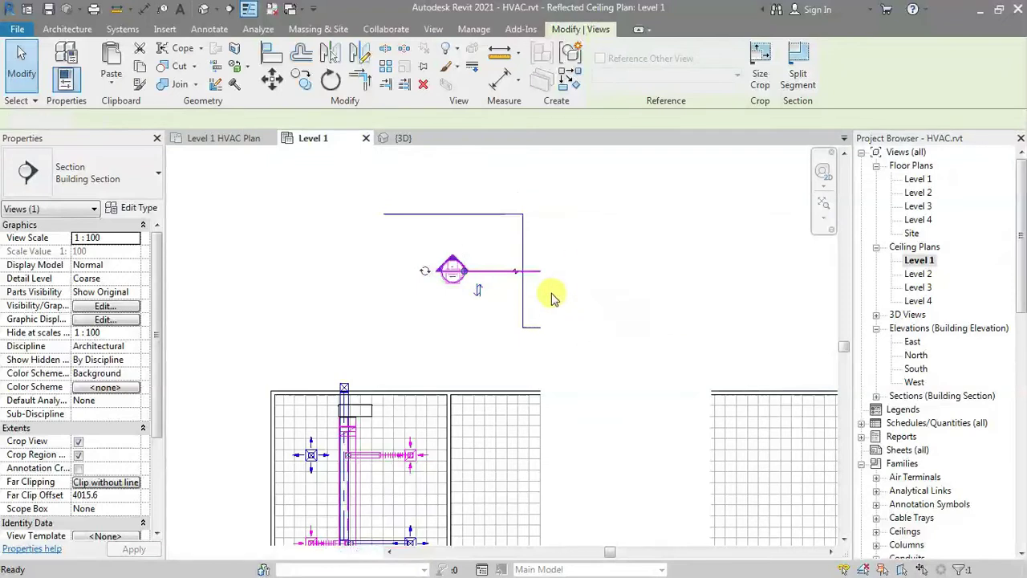
pyautogui.scroll(1, 513, 371)
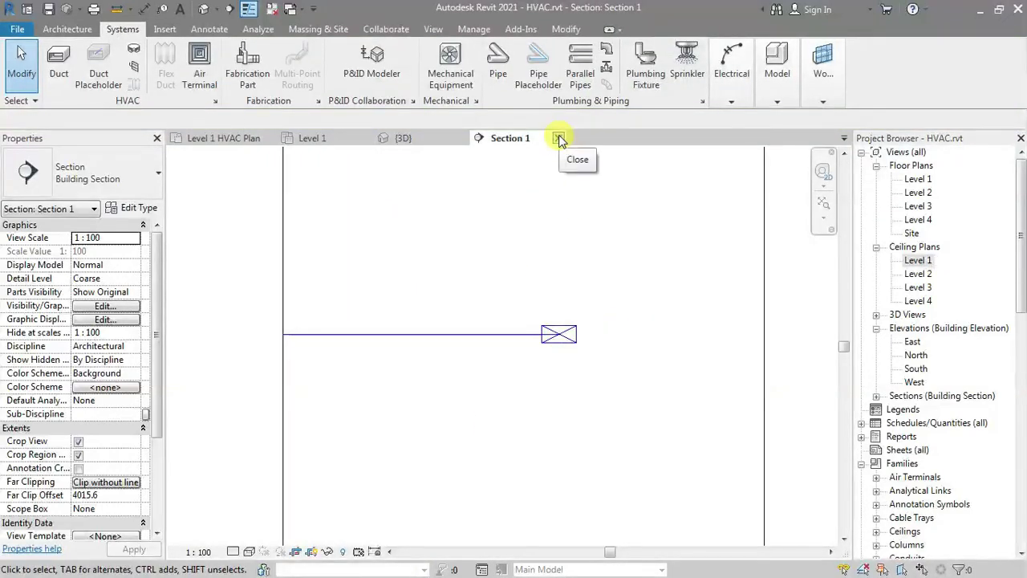
pyautogui.click(559, 140)
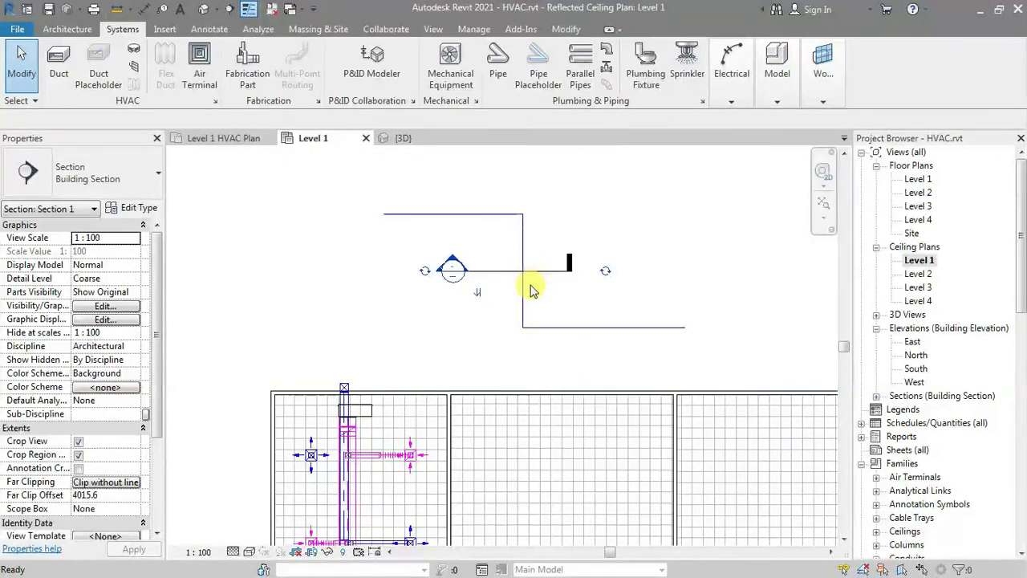
pyautogui.scroll(1, 539, 287)
pyautogui.press('Escape')
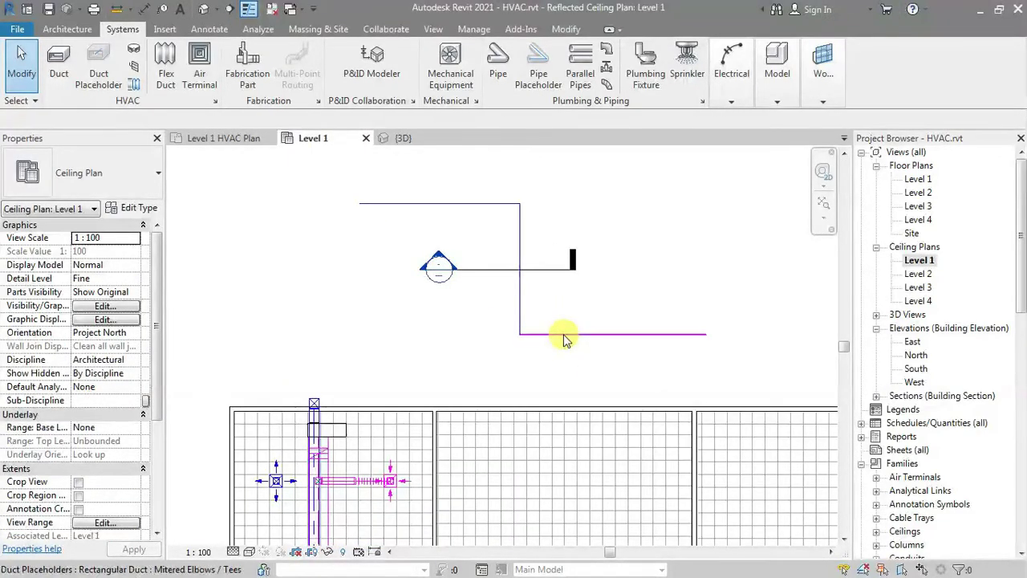
# - Convert the whole connected placeholder network into actual rectangular ducts and check the vertical leg by selecting it
pyautogui.press('Tab')
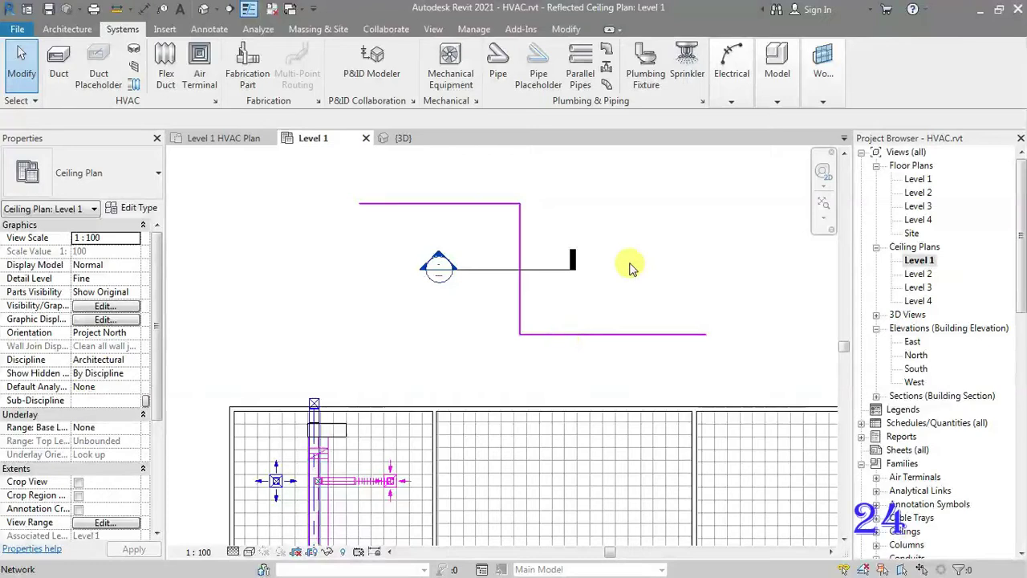
pyautogui.click(708, 146)
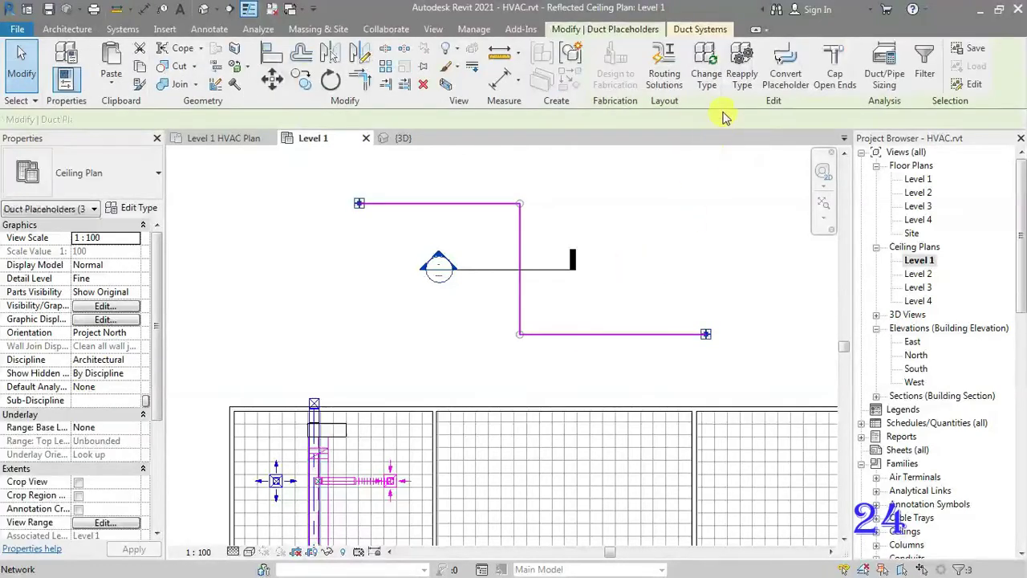
pyautogui.click(779, 69)
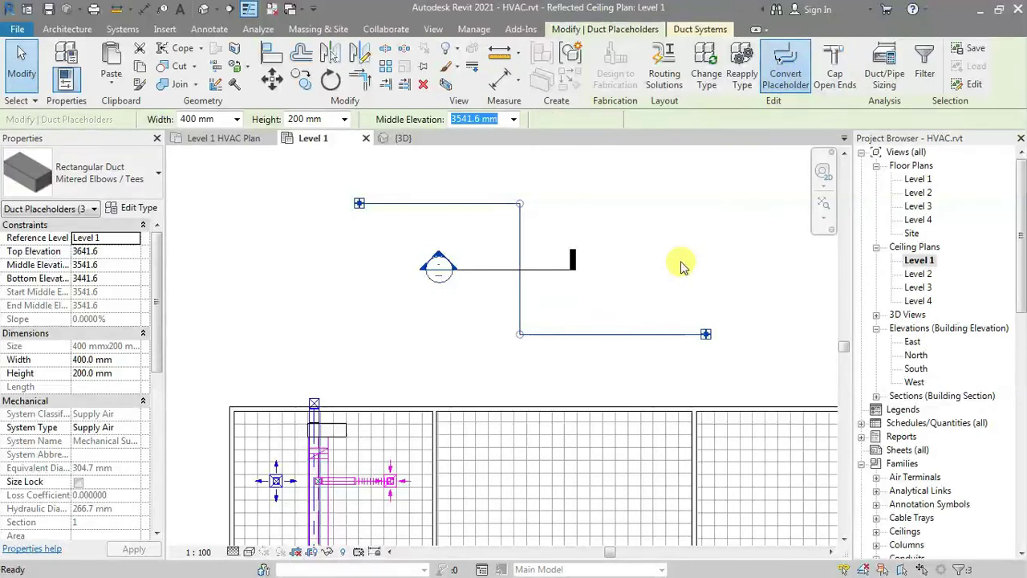
pyautogui.click(190, 211)
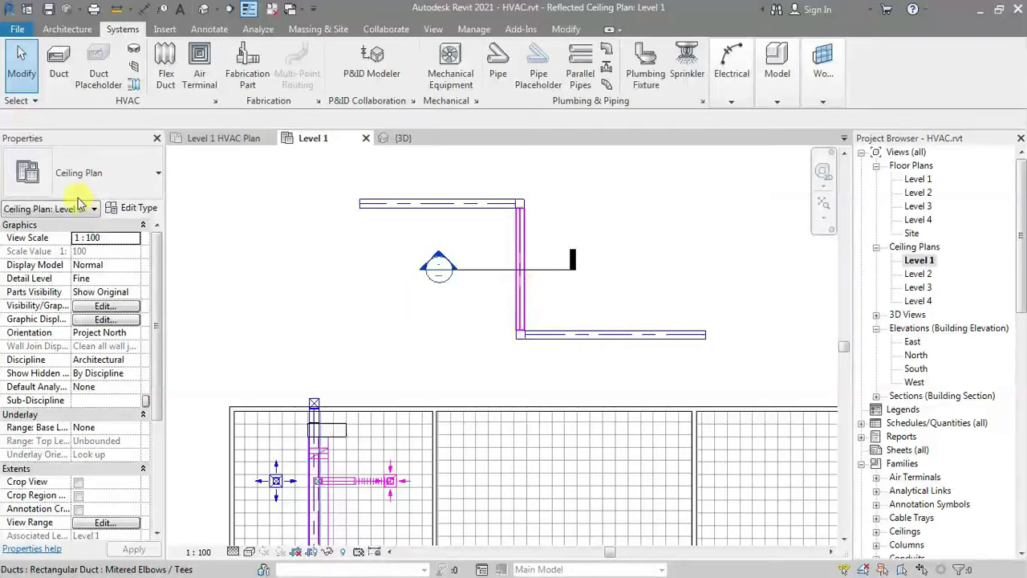
pyautogui.click(519, 273)
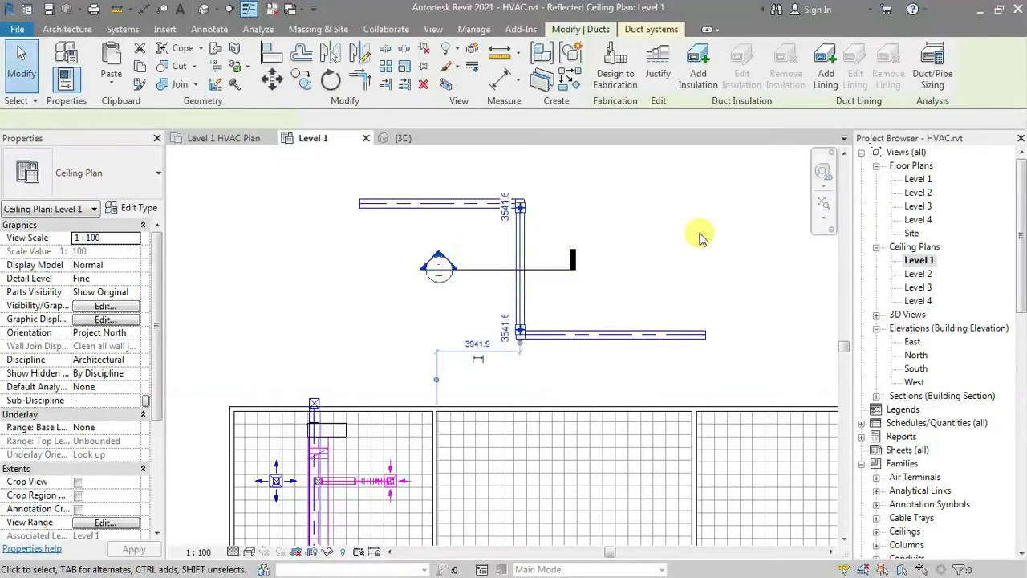
pyautogui.click(689, 247)
# - Switch to the 3D view and select the supply air duct network up to the piece of equipment
pyautogui.moveTo(688, 247)
pyautogui.mouseDown(button='middle')
pyautogui.moveTo(649, 284)
pyautogui.moveTo(470, 284)
pyautogui.moveTo(619, 275)
pyautogui.moveTo(578, 268)
pyautogui.moveTo(696, 236)
pyautogui.mouseUp(button='middle')
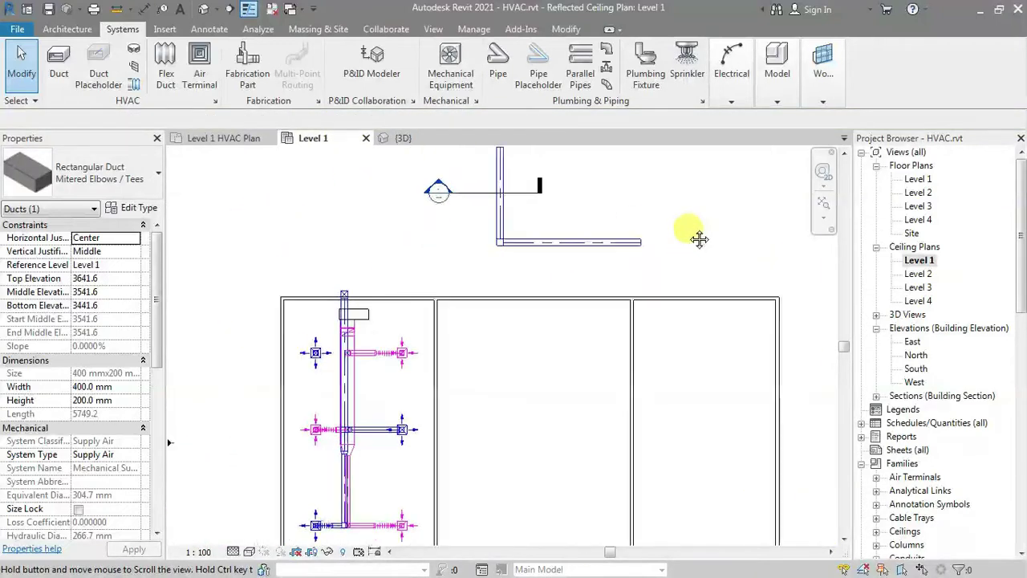
pyautogui.press('3')
pyautogui.press('d')
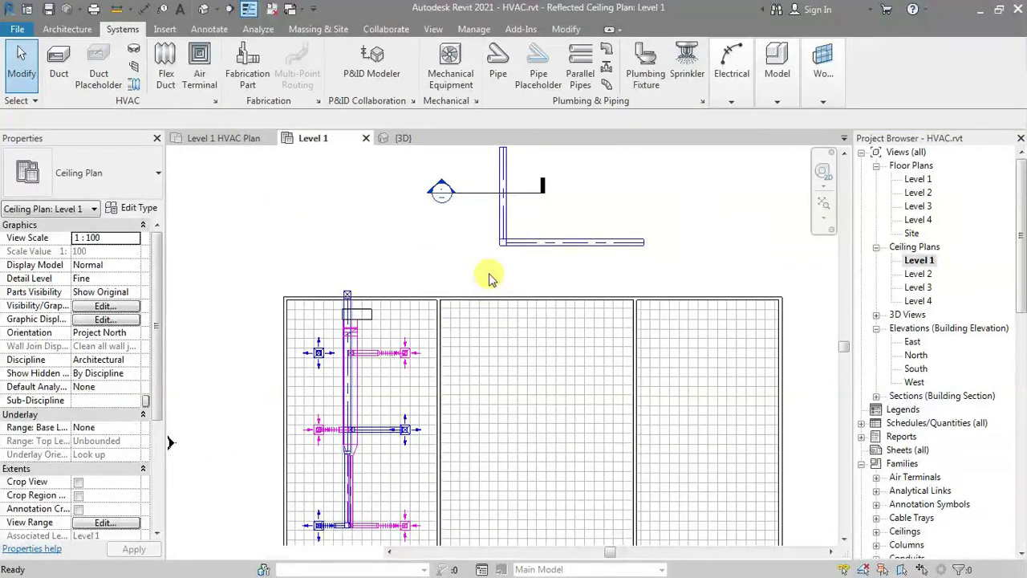
pyautogui.scroll(4, 416, 312)
pyautogui.scroll(2, 414, 305)
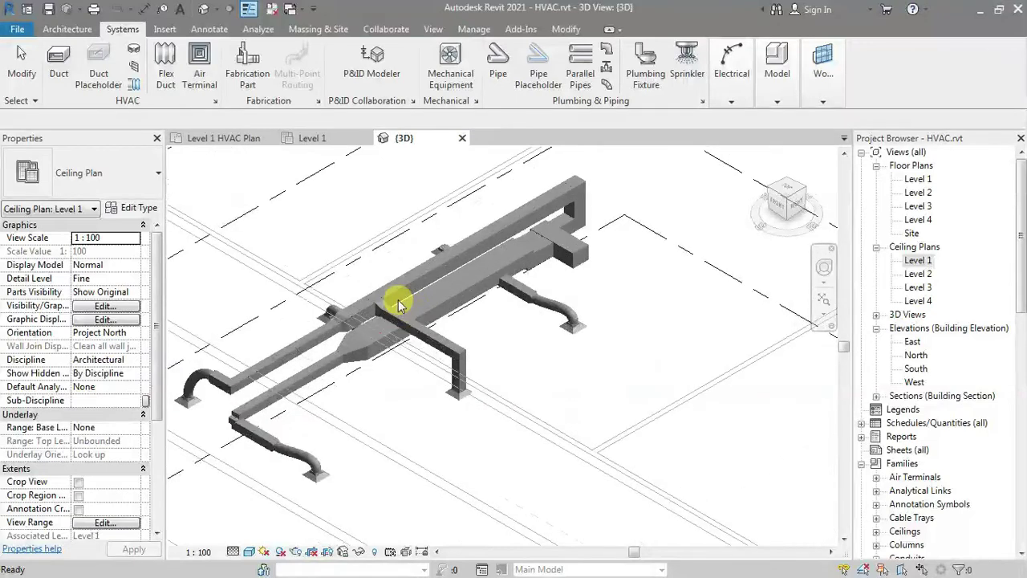
pyautogui.press('Tab')
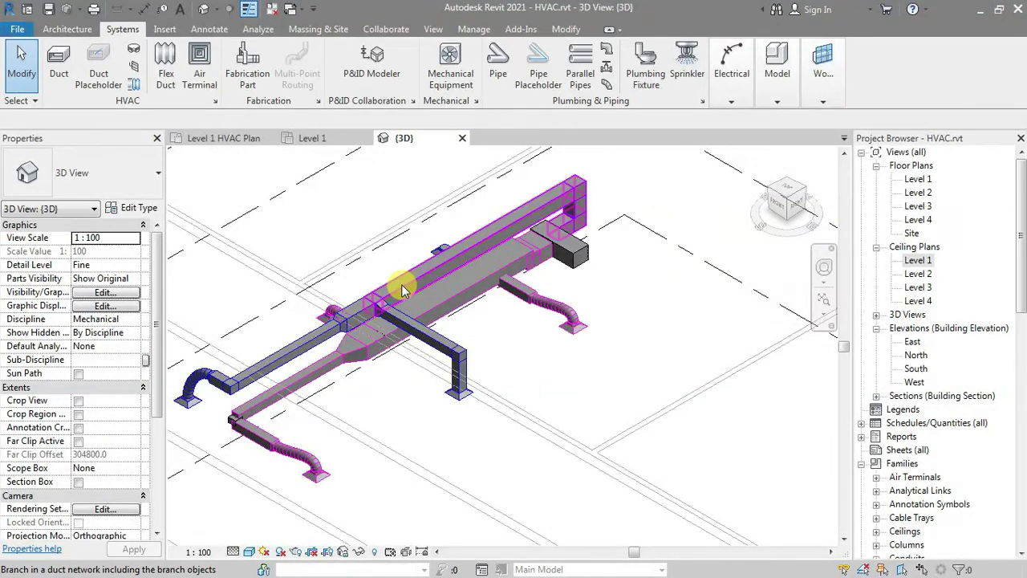
pyautogui.press('Tab')
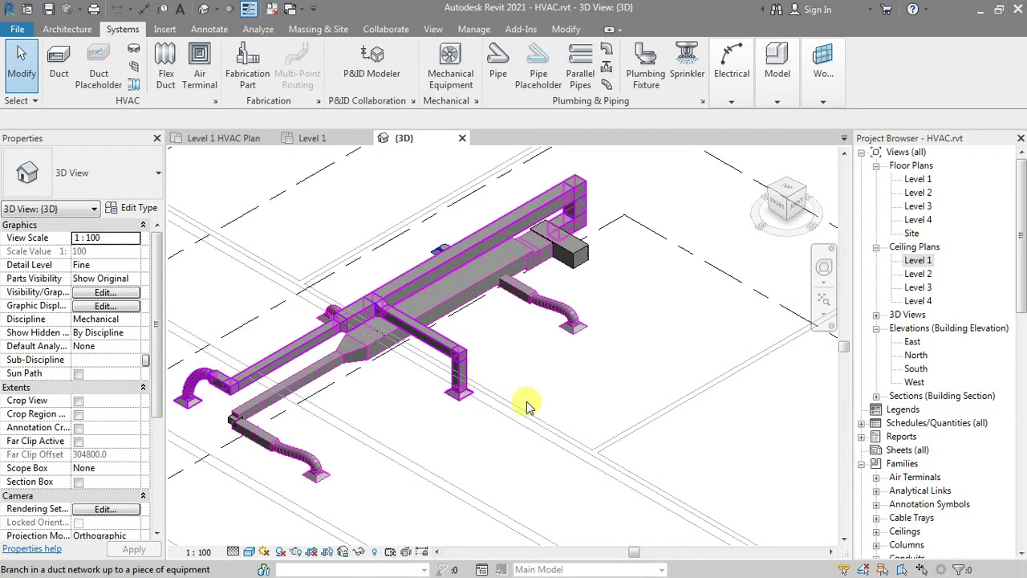
pyautogui.click(566, 325)
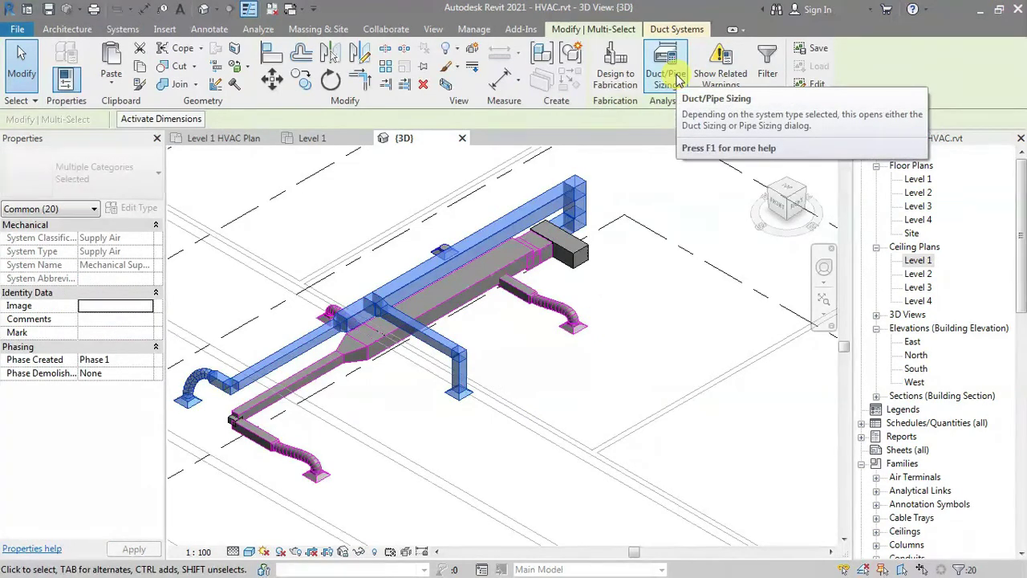
# - Start Duct Sizing for the selected network with the Velocity method at 15.0 m/s combined with a friction of 0.82 Pa/m
pyautogui.click(678, 78)
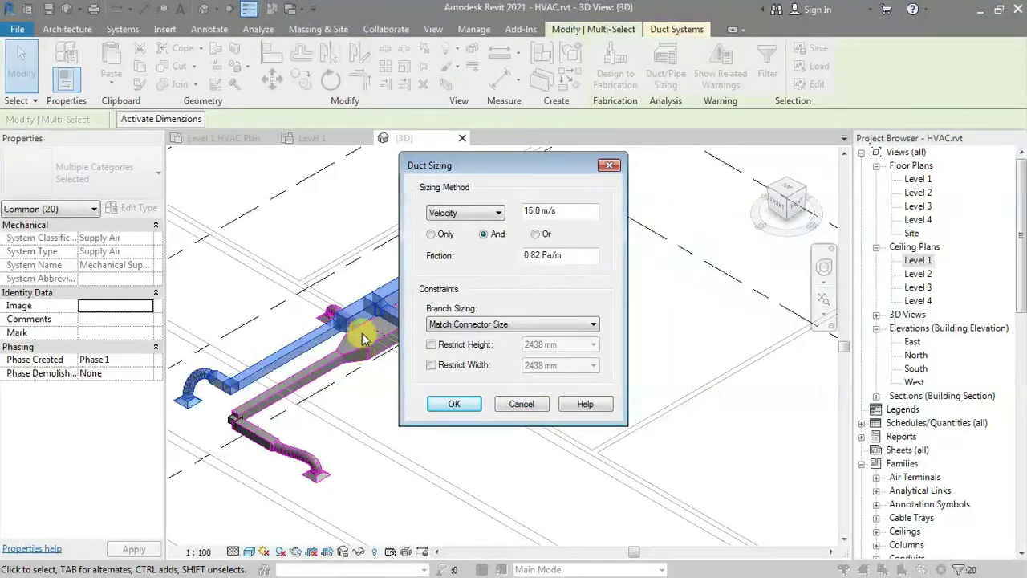
pyautogui.moveTo(495, 166); pyautogui.dragTo(654, 237)
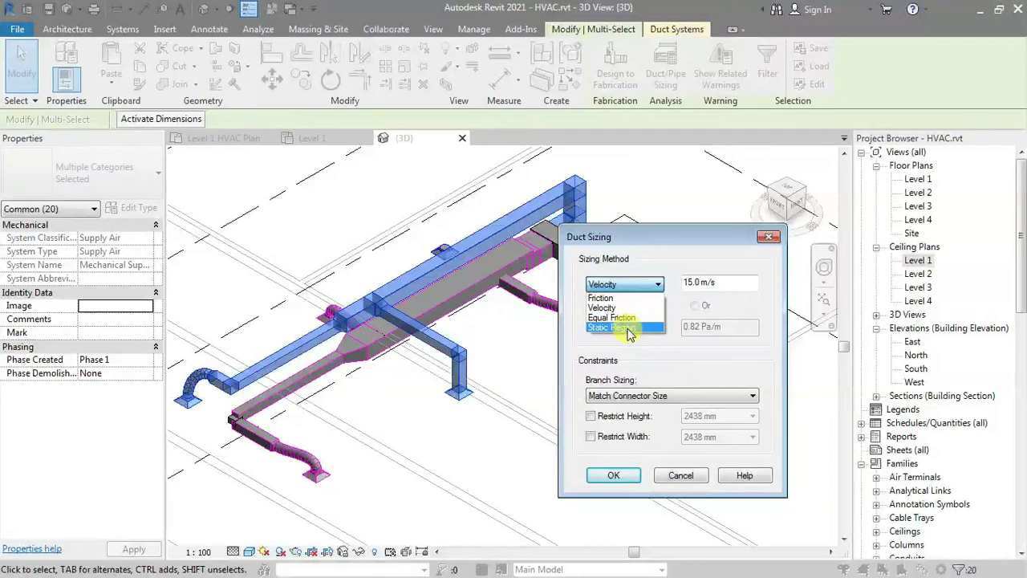
pyautogui.click(658, 367)
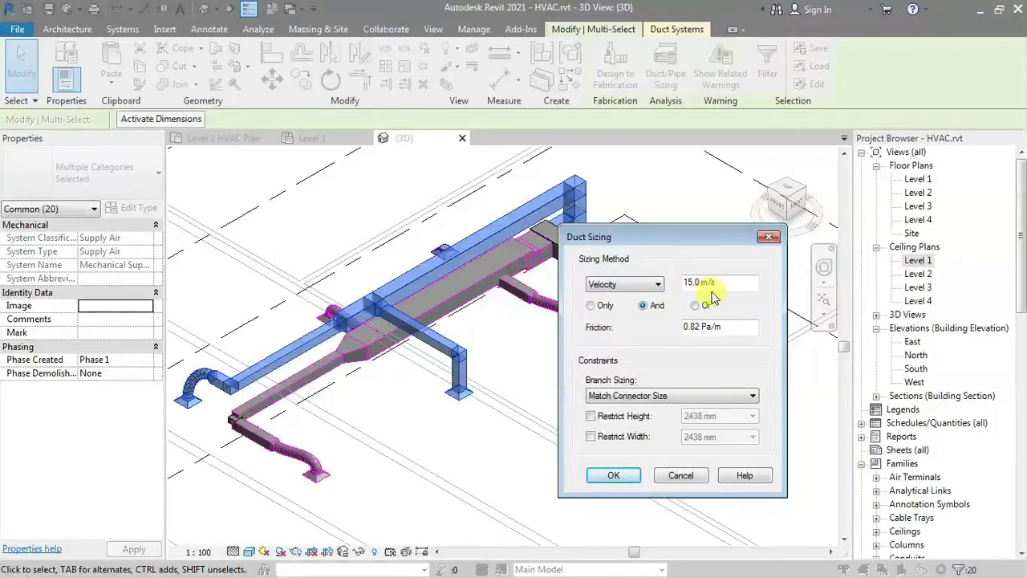
pyautogui.click(592, 305)
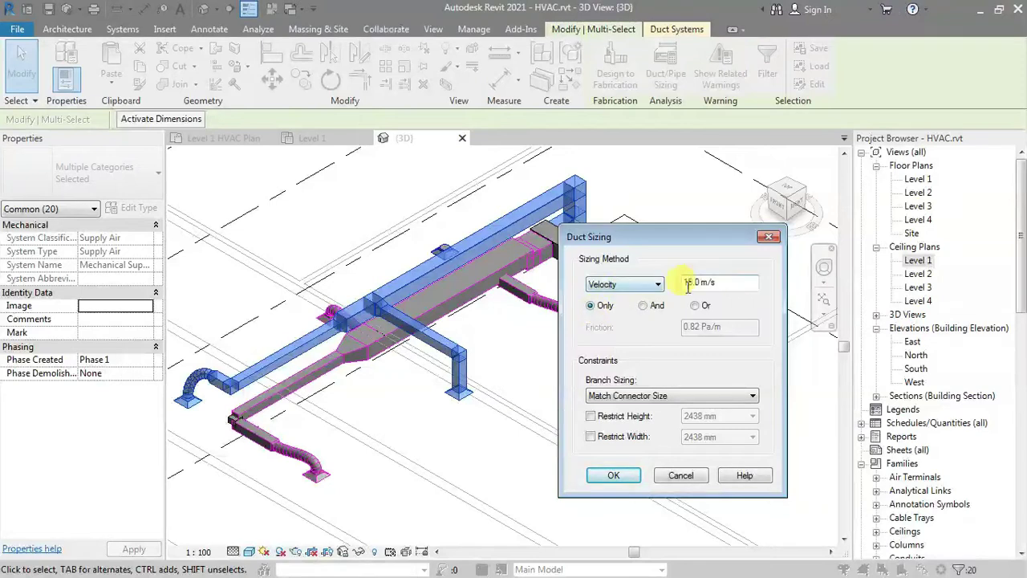
pyautogui.click(653, 309)
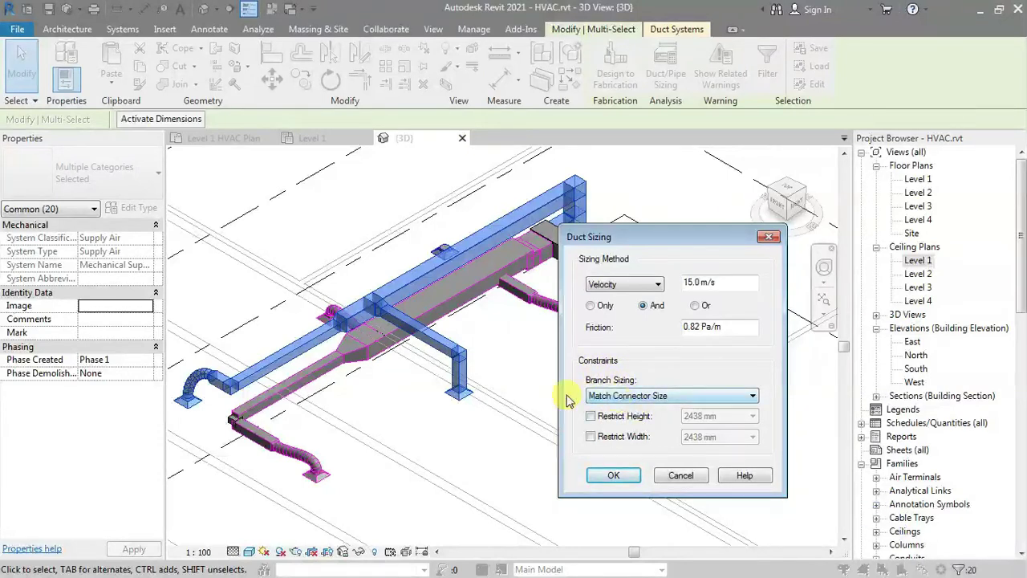
# - Review the branch sizing constraints, keep Match Connector Size without height or width restrictions, and apply the duct sizing
pyautogui.click(642, 398)
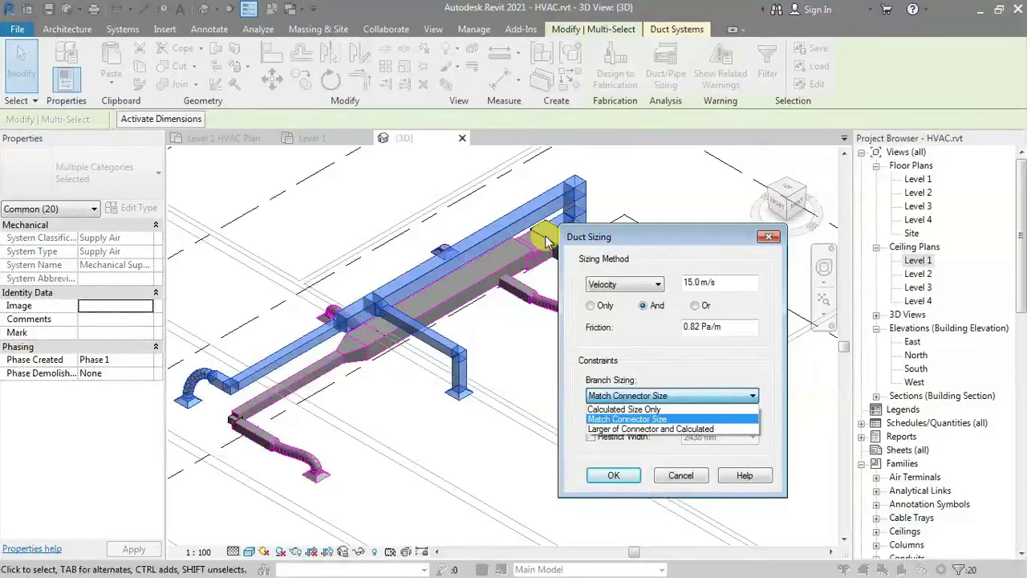
pyautogui.click(597, 231)
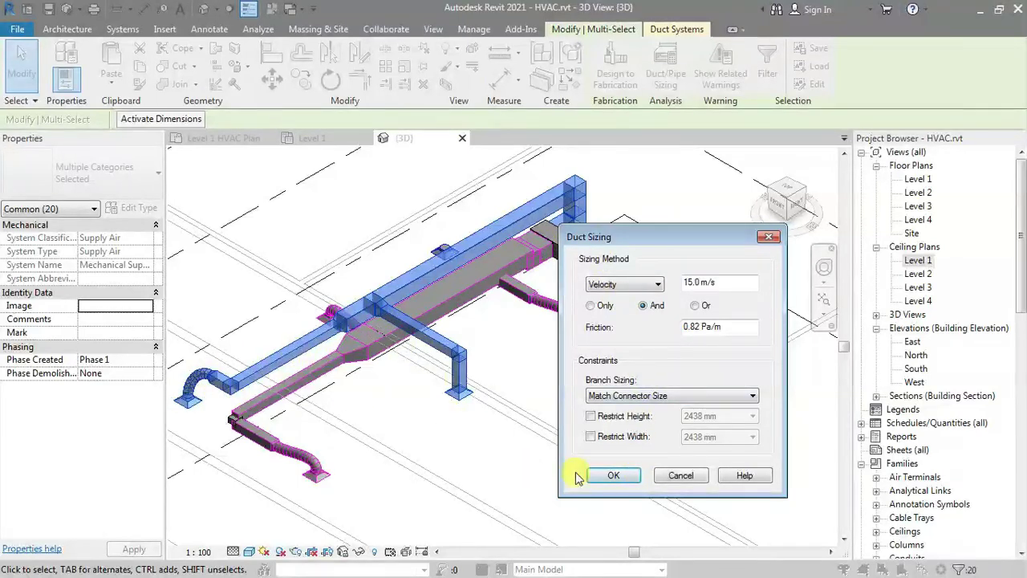
pyautogui.click(637, 397)
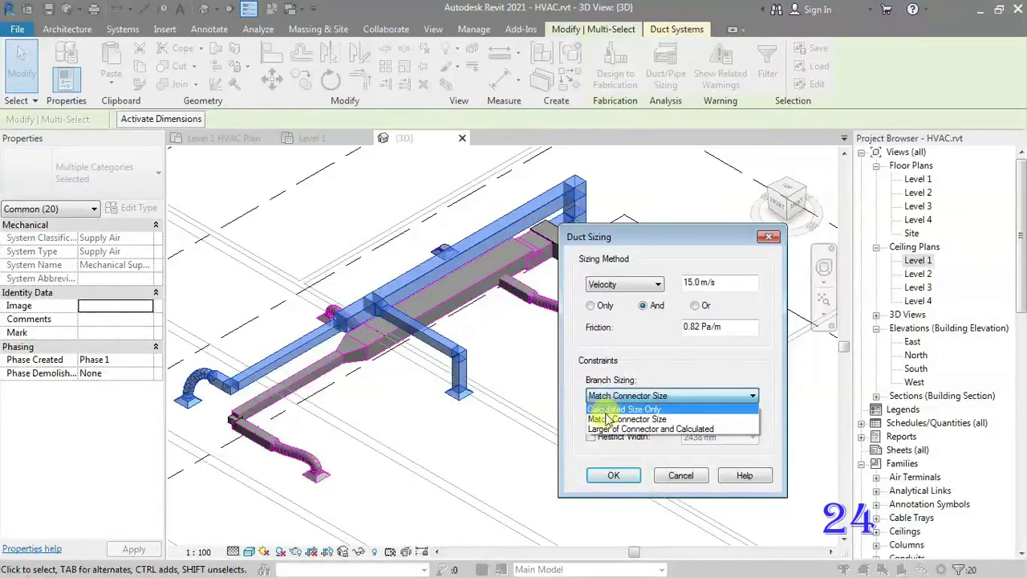
pyautogui.click(631, 424)
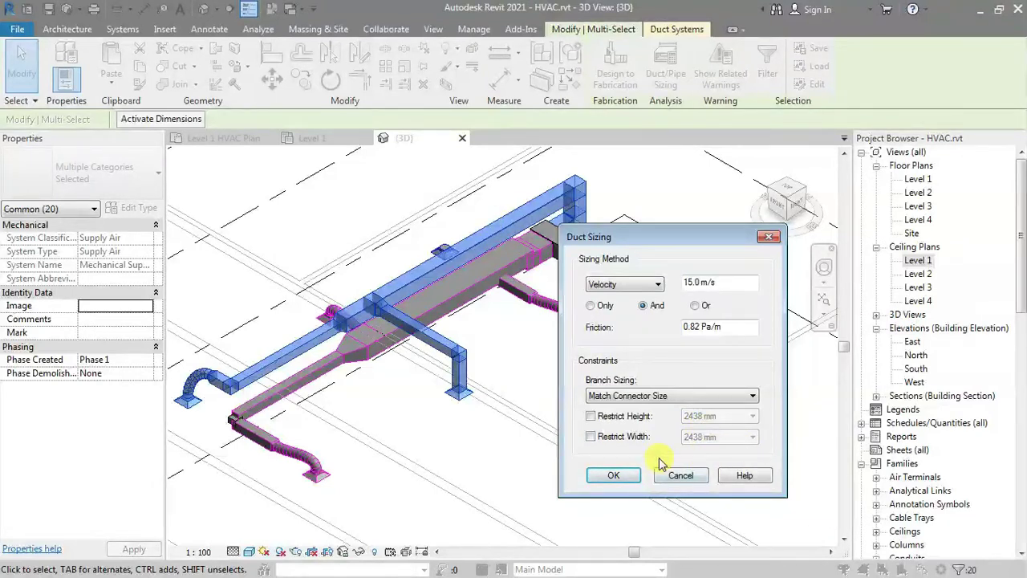
pyautogui.click(613, 475)
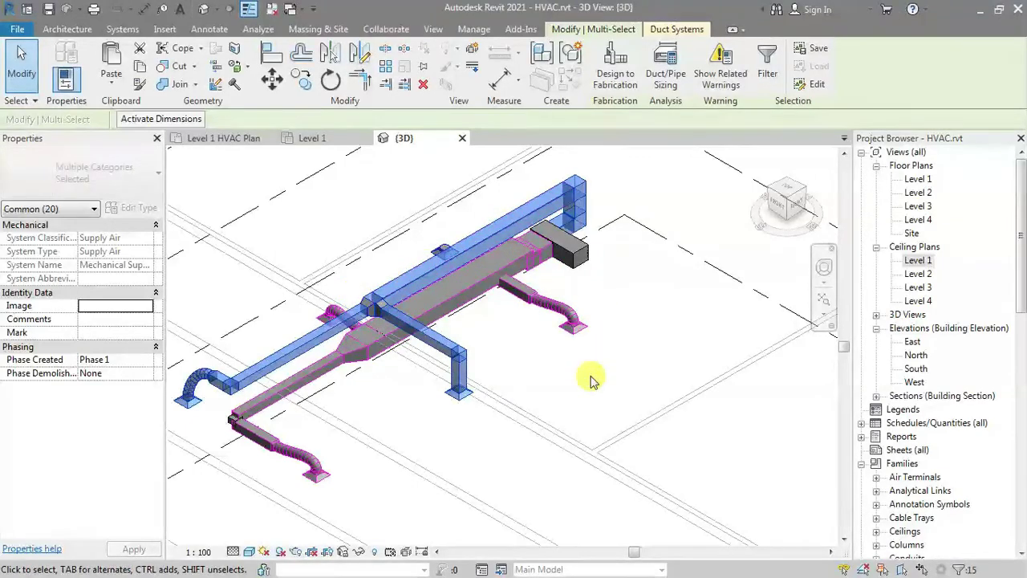
# - Select the whole separate stepped duct run outside the building and isolate it in the 3D view with a Selection Box
pyautogui.press('Escape')
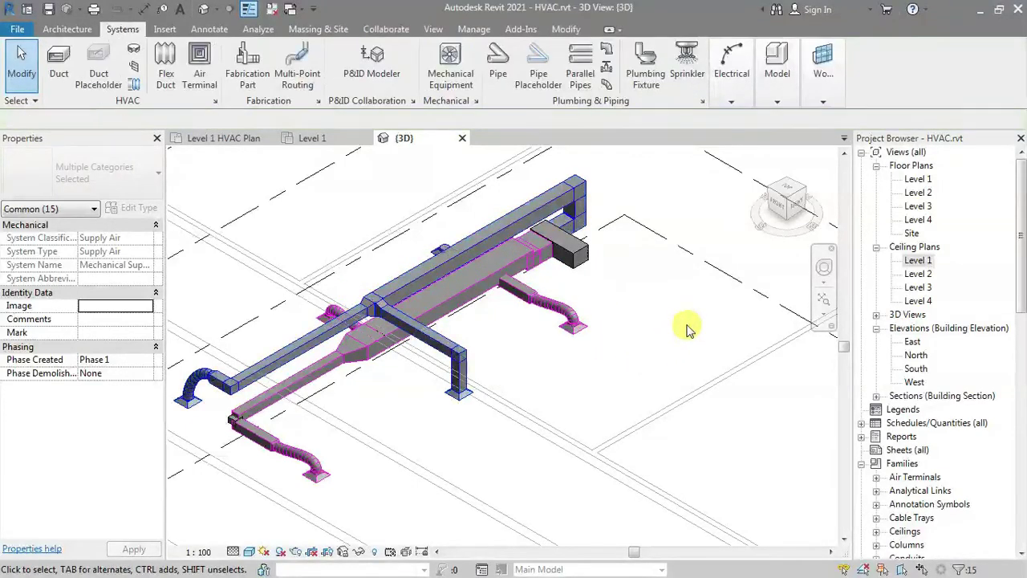
pyautogui.scroll(-3, 457, 321)
pyautogui.scroll(-2, 493, 326)
pyautogui.moveTo(544, 384); pyautogui.dragTo(486, 332, button='middle')
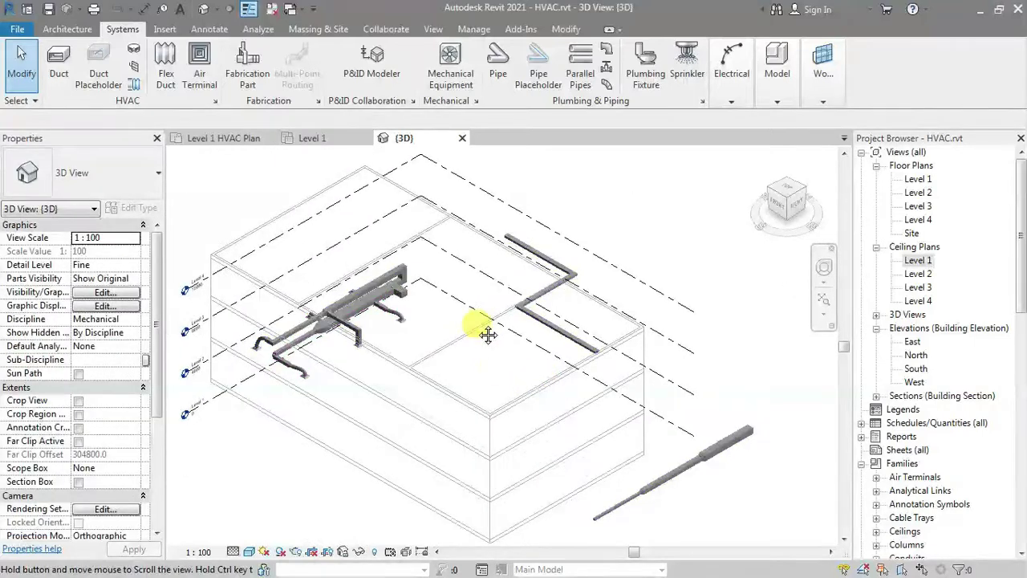
pyautogui.scroll(4, 639, 460)
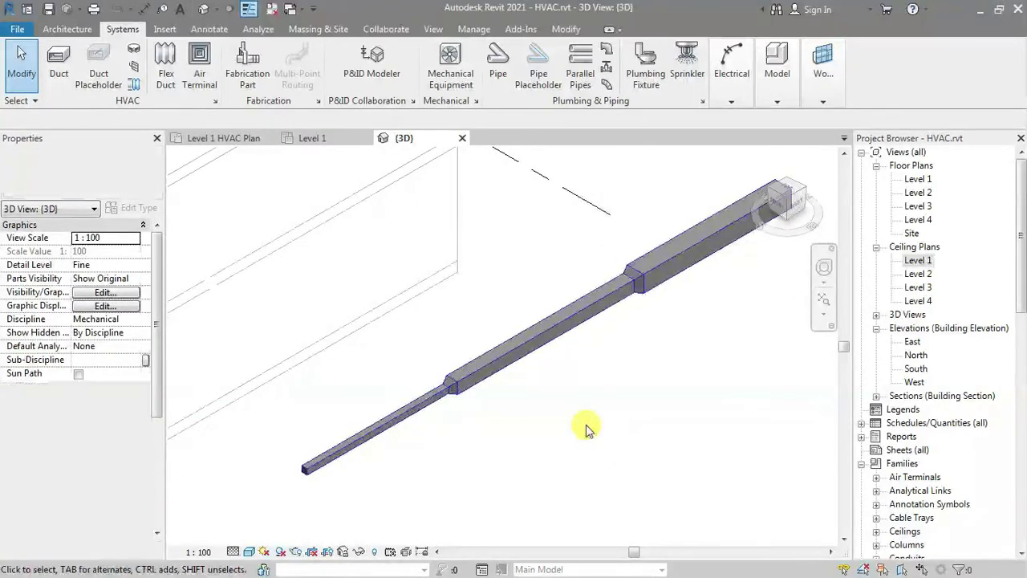
pyautogui.moveTo(584, 441); pyautogui.dragTo(506, 405, button='middle')
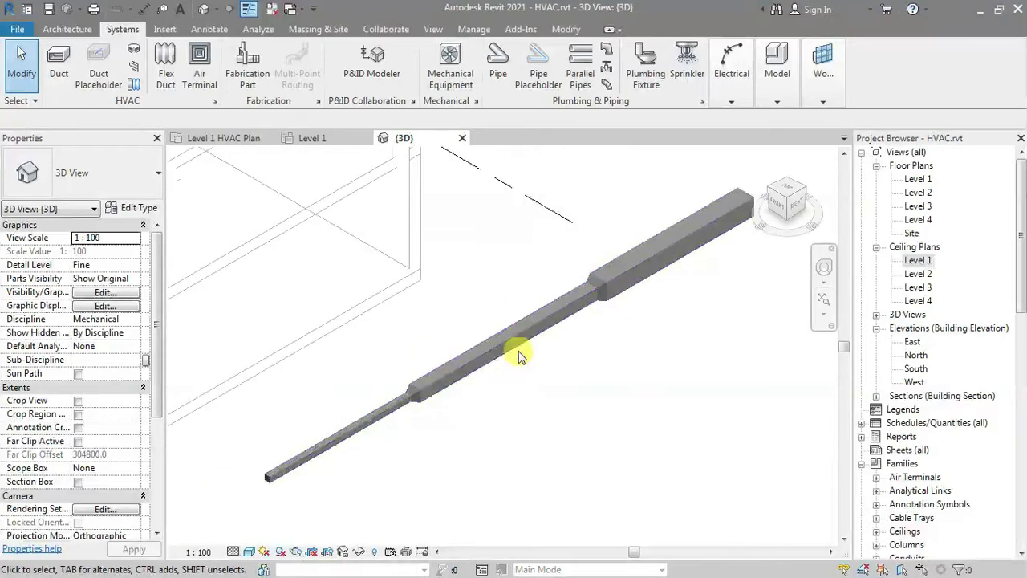
pyautogui.press('Tab')
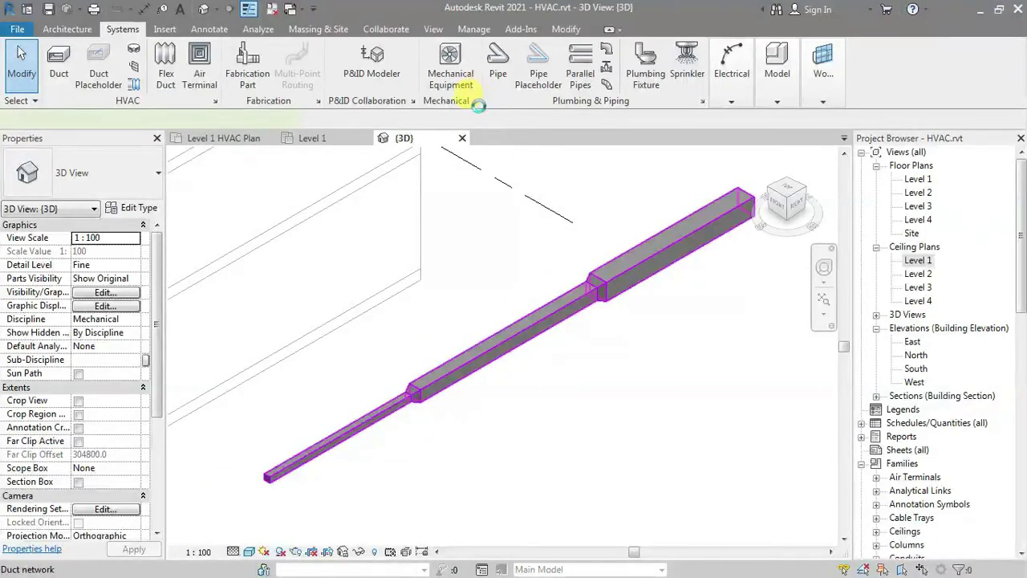
pyautogui.click(420, 72)
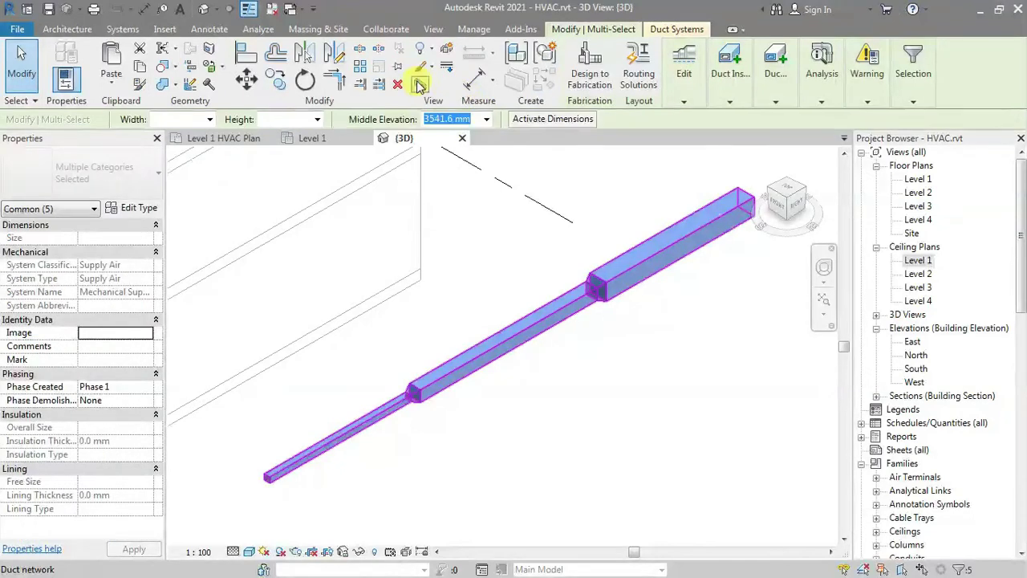
pyautogui.keyDown('shift'); pyautogui.moveTo(552, 431); pyautogui.dragTo(610, 413, button='middle'); pyautogui.keyUp('shift')
pyautogui.press('Escape')
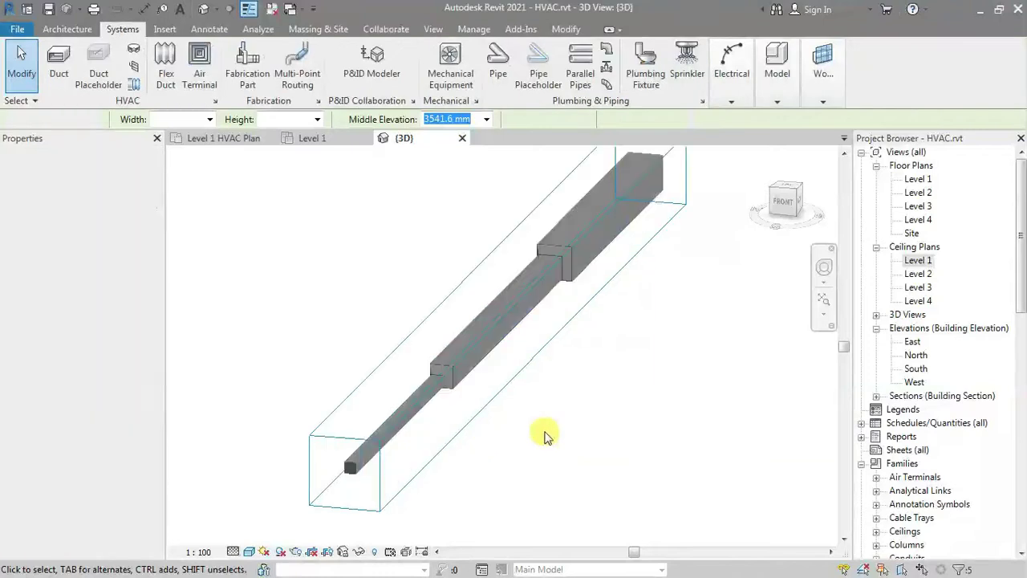
# - Select the complete stepped duct run without the section box, start Justify and align the run to Bottom Right
pyautogui.click(516, 325)
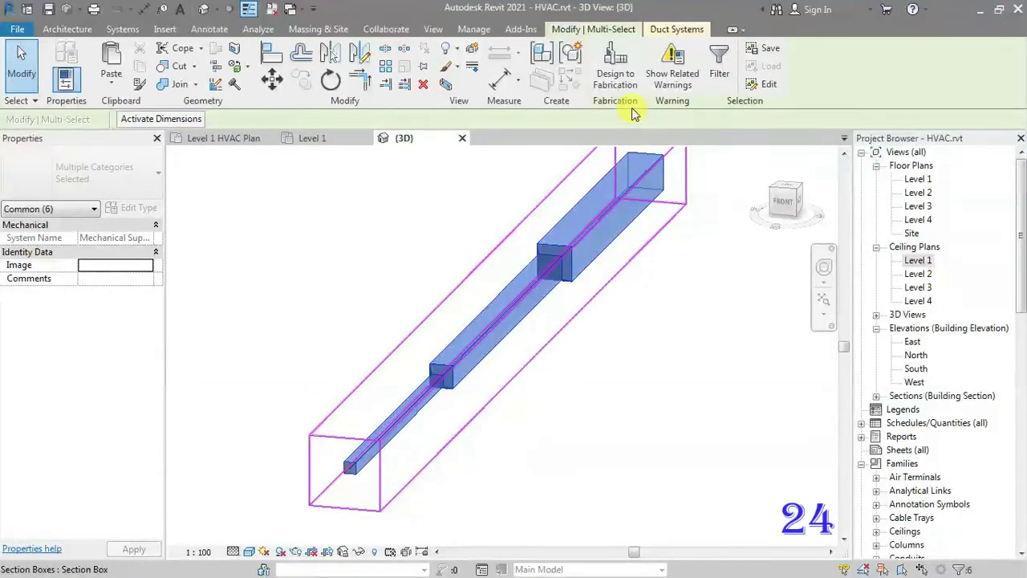
pyautogui.click(667, 342)
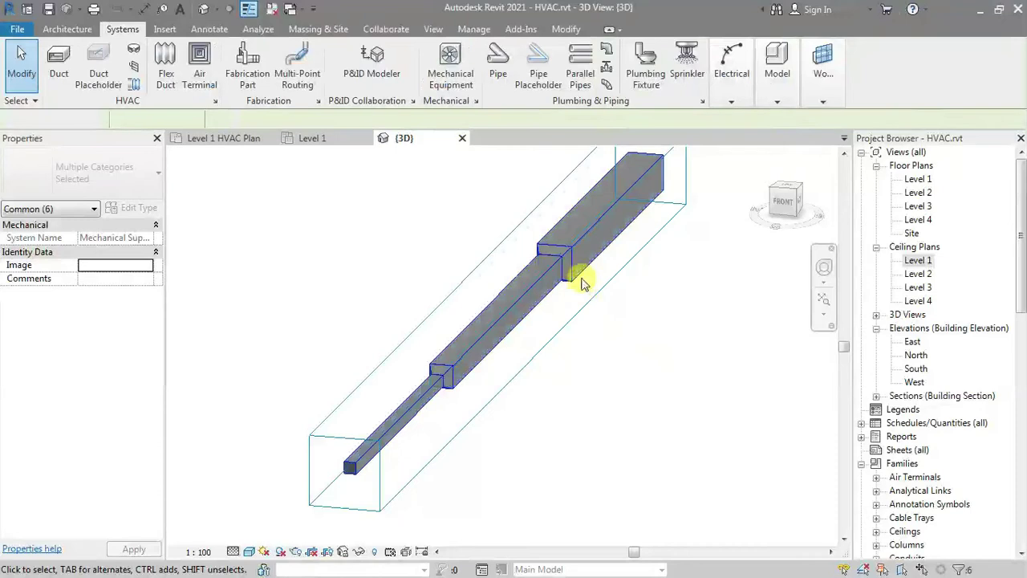
pyautogui.press('Tab')
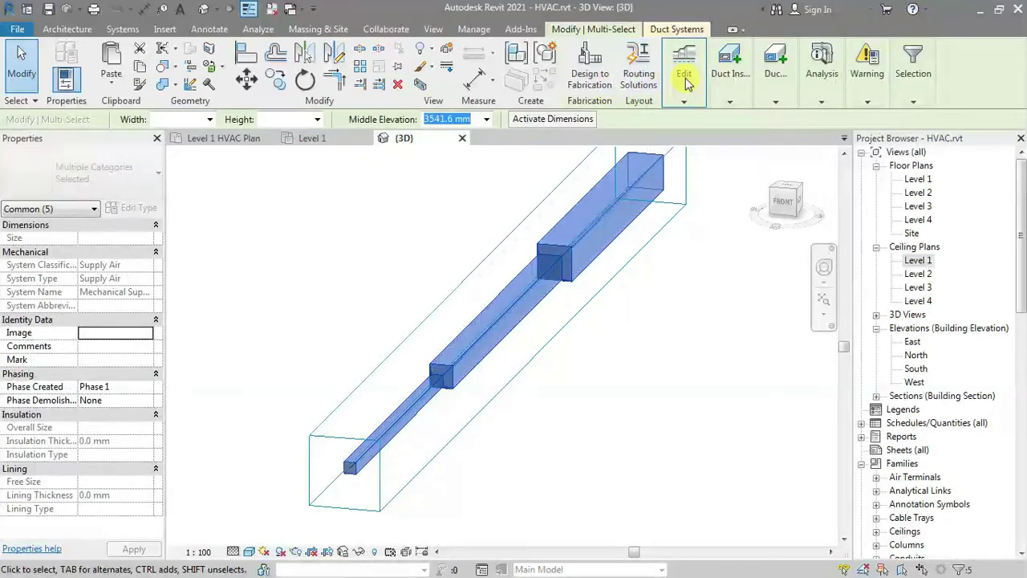
pyautogui.click(685, 80)
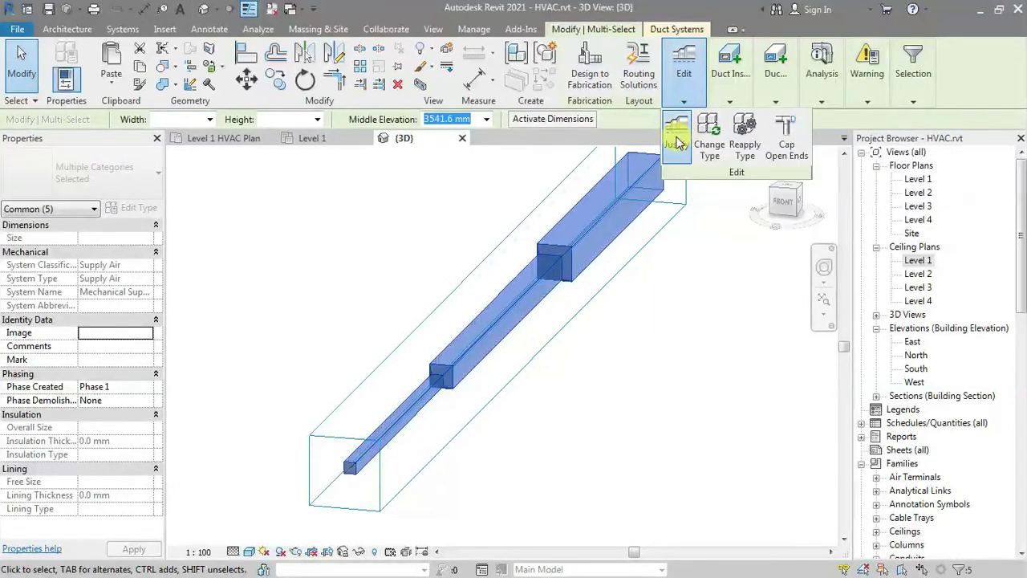
pyautogui.click(678, 142)
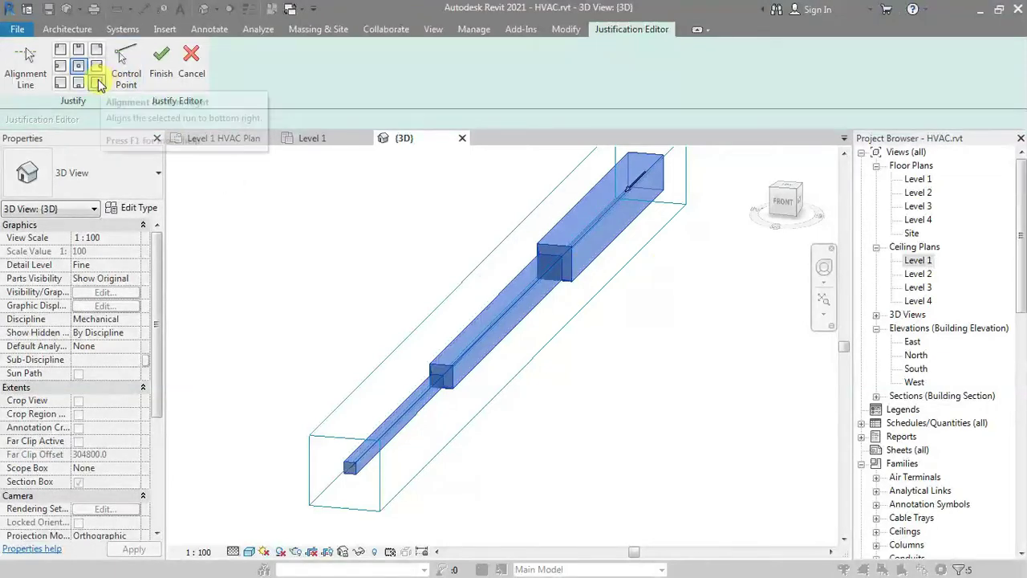
pyautogui.click(97, 82)
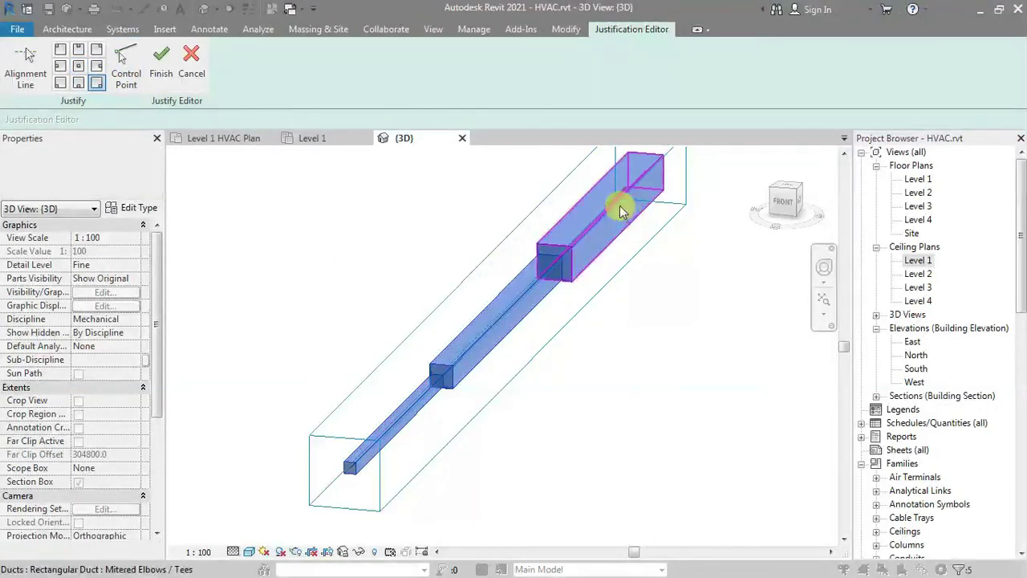
# - Check the control point at the large end of the stepped duct, finish the justification and inspect the aligned run from the front
pyautogui.keyDown('shift'); pyautogui.moveTo(596, 350); pyautogui.dragTo(649, 303, button='middle'); pyautogui.keyUp('shift')
pyautogui.scroll(5, 466, 337)
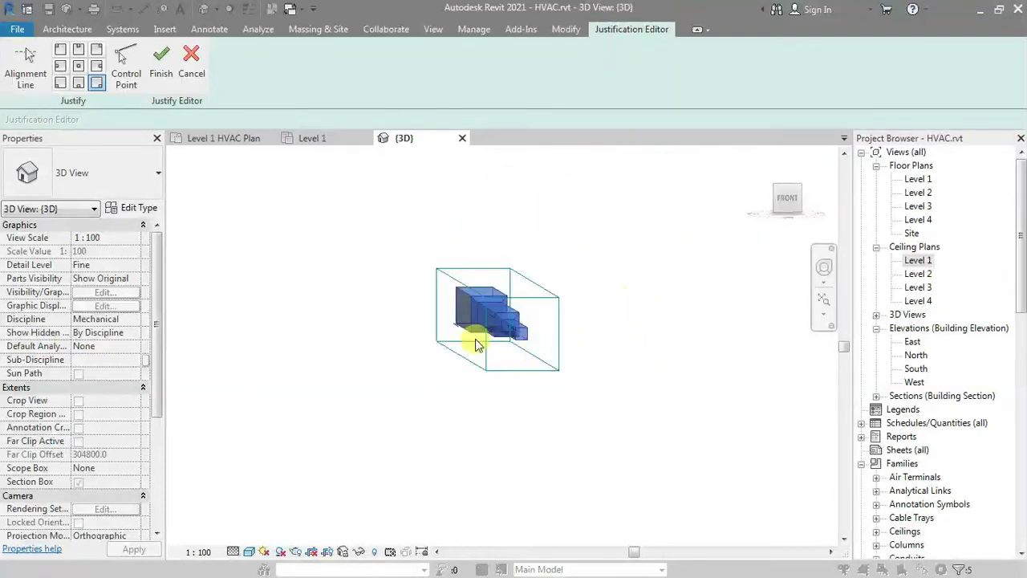
pyautogui.keyDown('shift'); pyautogui.moveTo(450, 344); pyautogui.dragTo(587, 382, button='middle'); pyautogui.keyUp('shift')
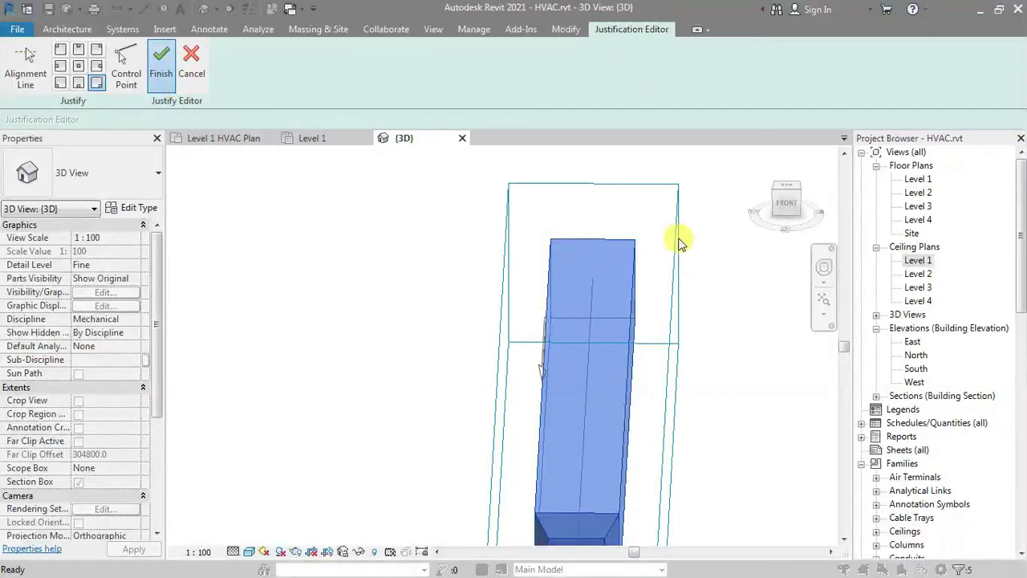
pyautogui.press('Escape')
pyautogui.scroll(-1, 734, 401)
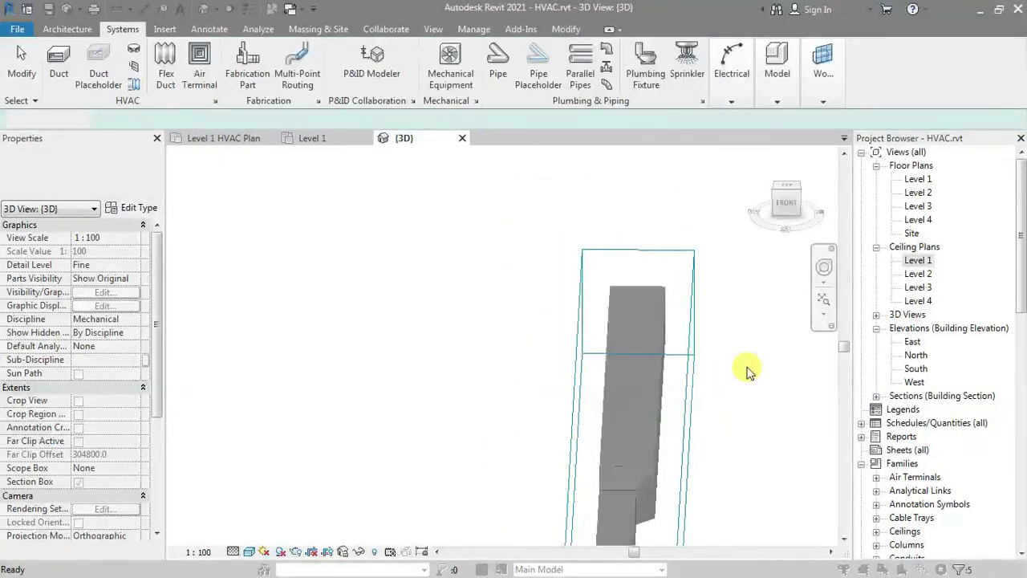
pyautogui.keyDown('shift'); pyautogui.moveTo(729, 446); pyautogui.dragTo(710, 363, button='middle'); pyautogui.keyUp('shift')
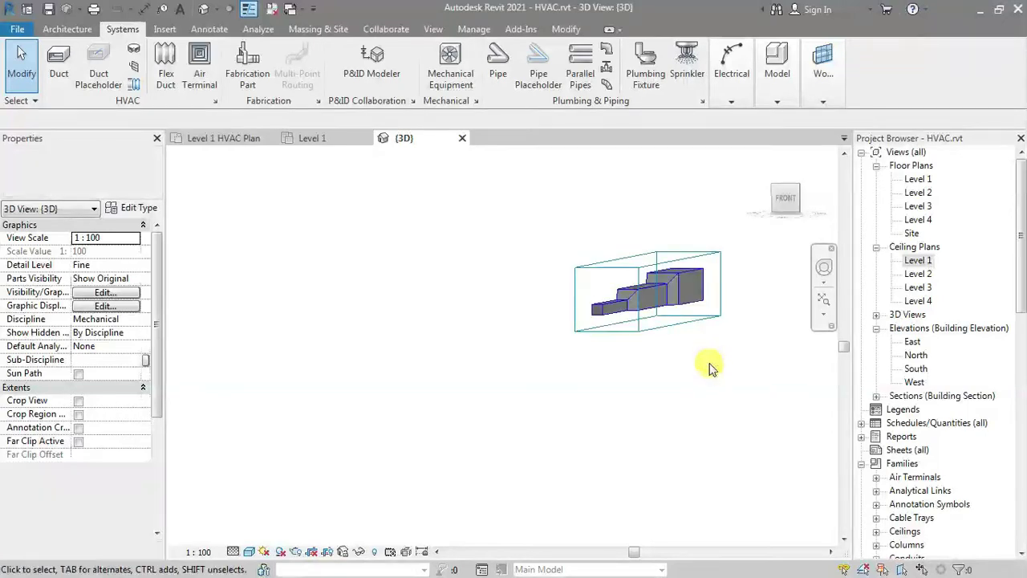
pyautogui.scroll(4, 688, 298)
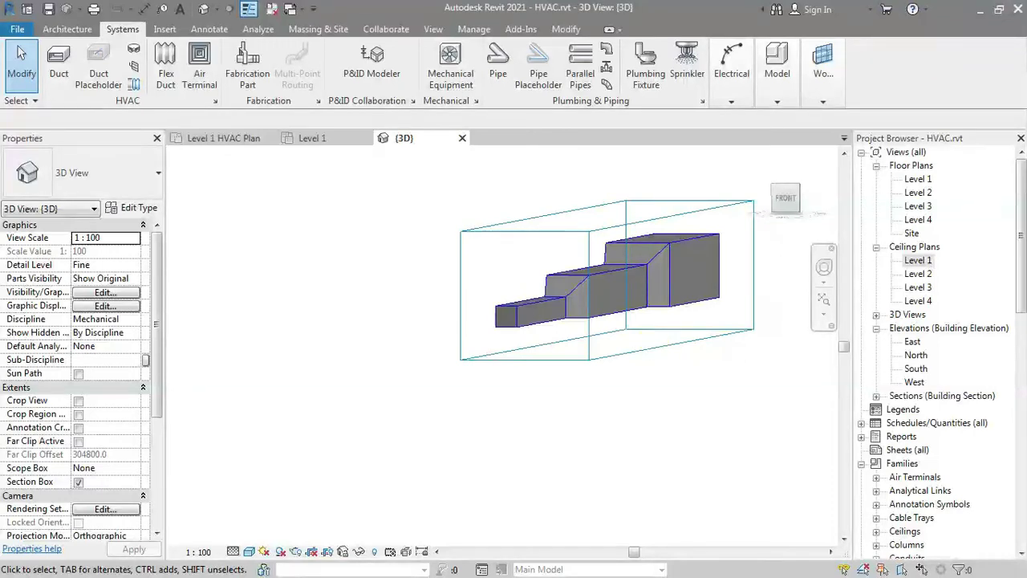
# - Turn off the section box of the 3D view and return to the HVAC network between Level 1 and Level 2
pyautogui.click(79, 483)
pyautogui.scroll(-2, 470, 390)
pyautogui.moveTo(470, 390); pyautogui.dragTo(787, 447, button='middle')
pyautogui.scroll(-3, 507, 462)
pyautogui.moveTo(506, 462); pyautogui.dragTo(771, 494, button='middle')
pyautogui.scroll(-3, 599, 459)
pyautogui.moveTo(608, 467); pyautogui.dragTo(922, 420, button='middle')
pyautogui.scroll(-2, 450, 437)
pyautogui.scroll(1, 420, 387)
pyautogui.keyDown('shift'); pyautogui.moveTo(419, 387); pyautogui.dragTo(528, 321, button='middle'); pyautogui.keyUp('shift')
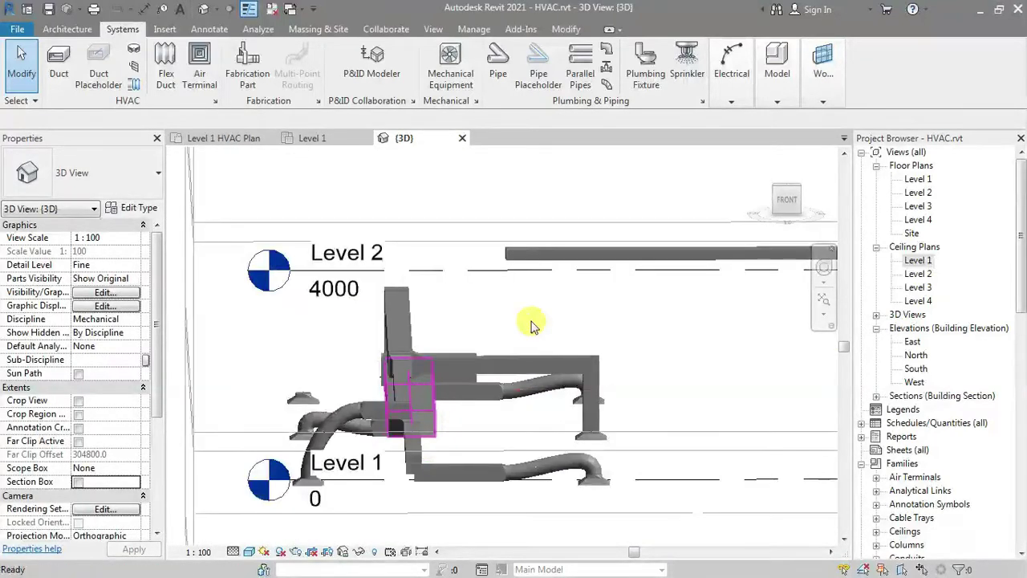
# - Select the complete HVAC network with its air terminals and equipment and isolate it with a Selection Box
pyautogui.scroll(-2, 542, 372)
pyautogui.scroll(-1, 542, 371)
pyautogui.moveTo(378, 298); pyautogui.dragTo(579, 405)
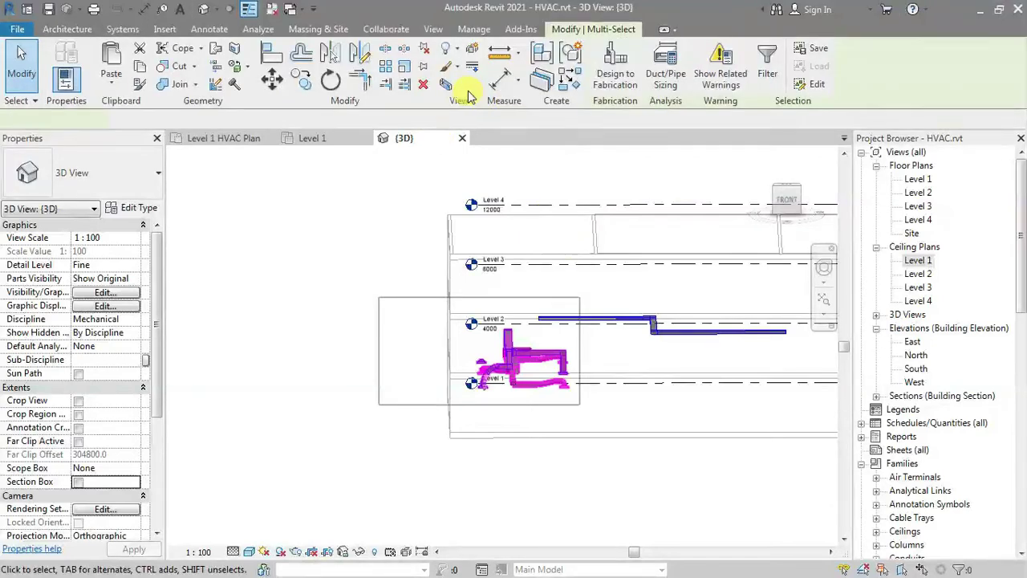
pyautogui.click(447, 84)
pyautogui.click(491, 456)
pyautogui.keyDown('shift'); pyautogui.moveTo(458, 420); pyautogui.dragTo(587, 387, button='middle'); pyautogui.keyUp('shift')
pyautogui.scroll(3, 594, 386)
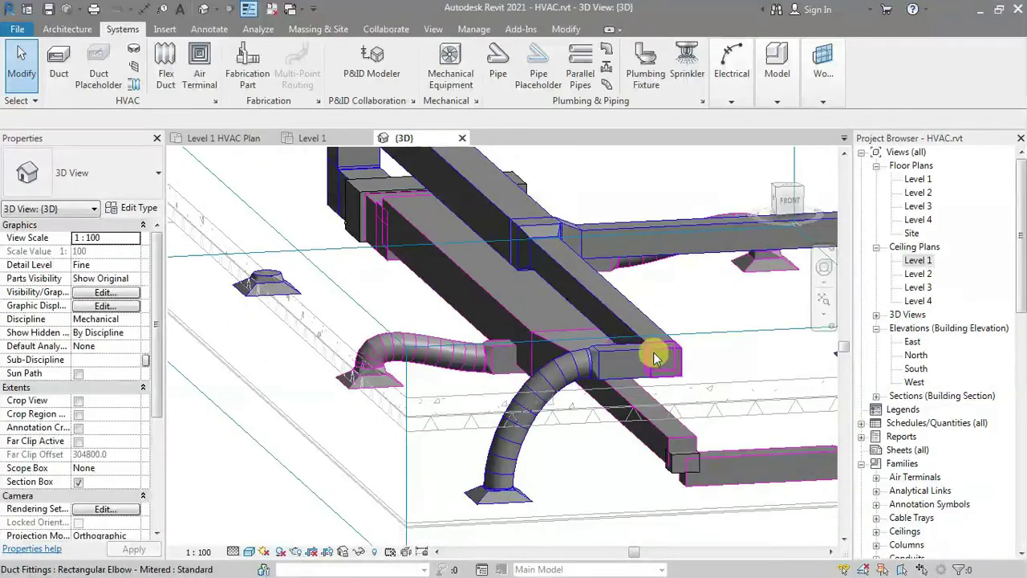
# - In the routing preferences of the Mitered Elbows / Tees rectangular duct type, set the elbow to Rectangular Elbow - Radius: 1.5 W
pyautogui.moveTo(538, 282); pyautogui.dragTo(548, 381, button='middle')
pyautogui.scroll(-1, 483, 289)
pyautogui.scroll(-2, 450, 321)
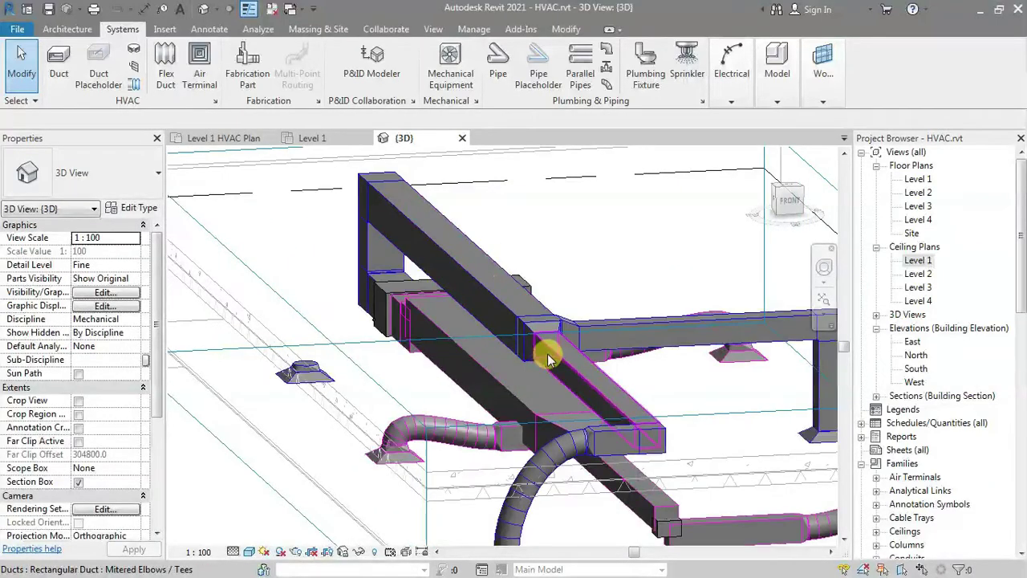
pyautogui.scroll(-2, 562, 337)
pyautogui.scroll(1, 533, 367)
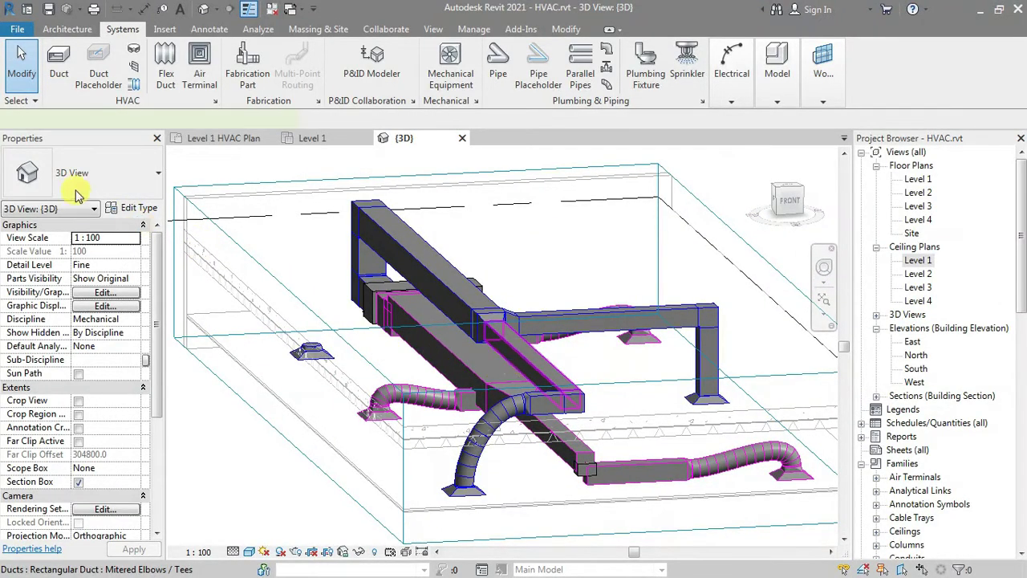
pyautogui.click(133, 211)
pyautogui.click(311, 260)
pyautogui.click(342, 244)
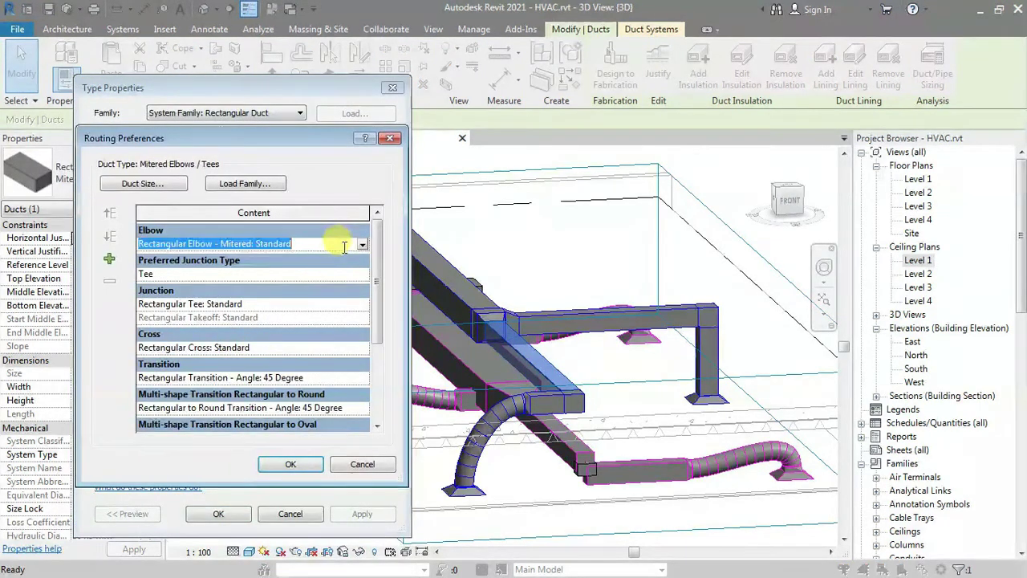
pyautogui.click(362, 243)
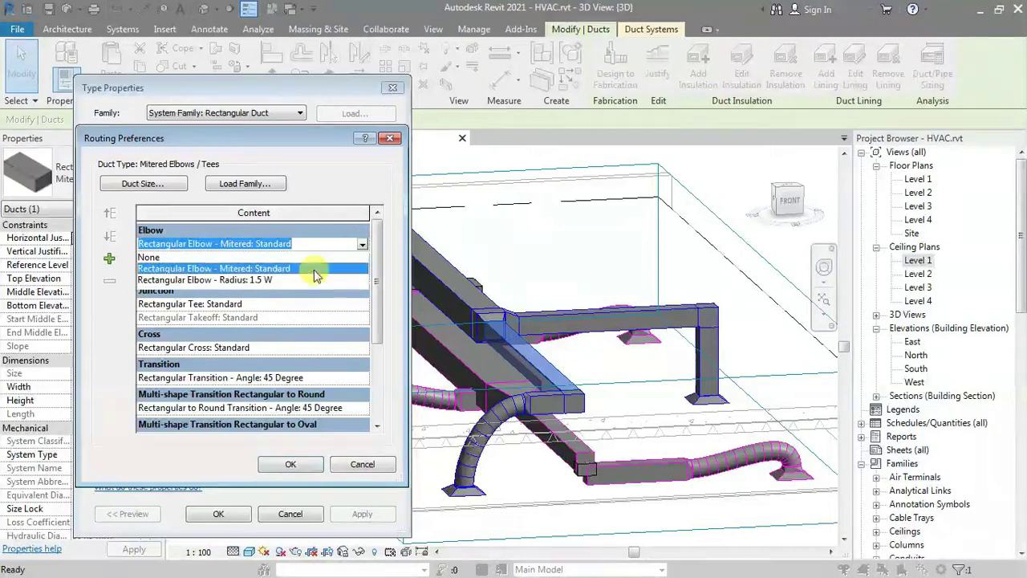
pyautogui.click(243, 280)
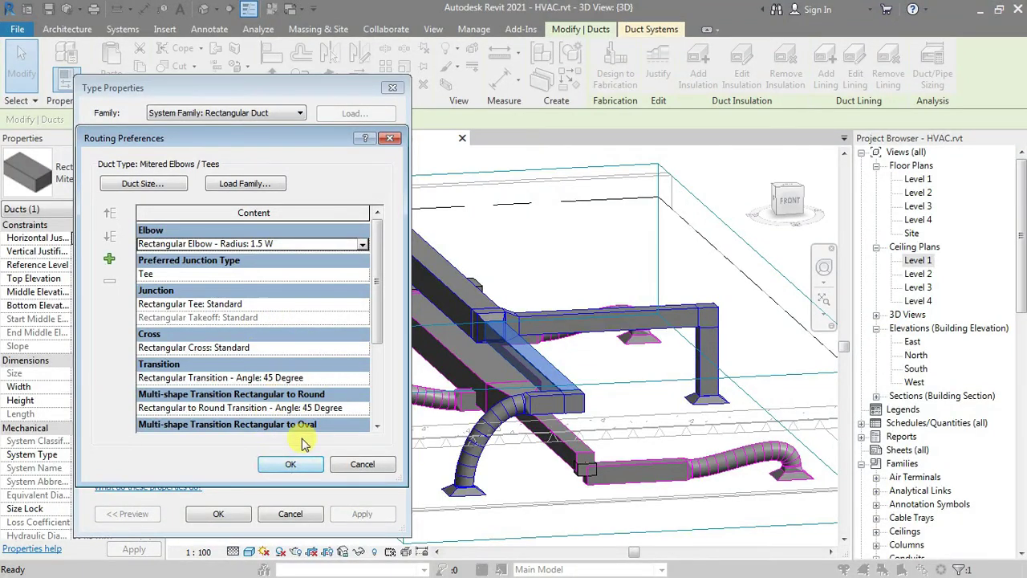
pyautogui.click(290, 464)
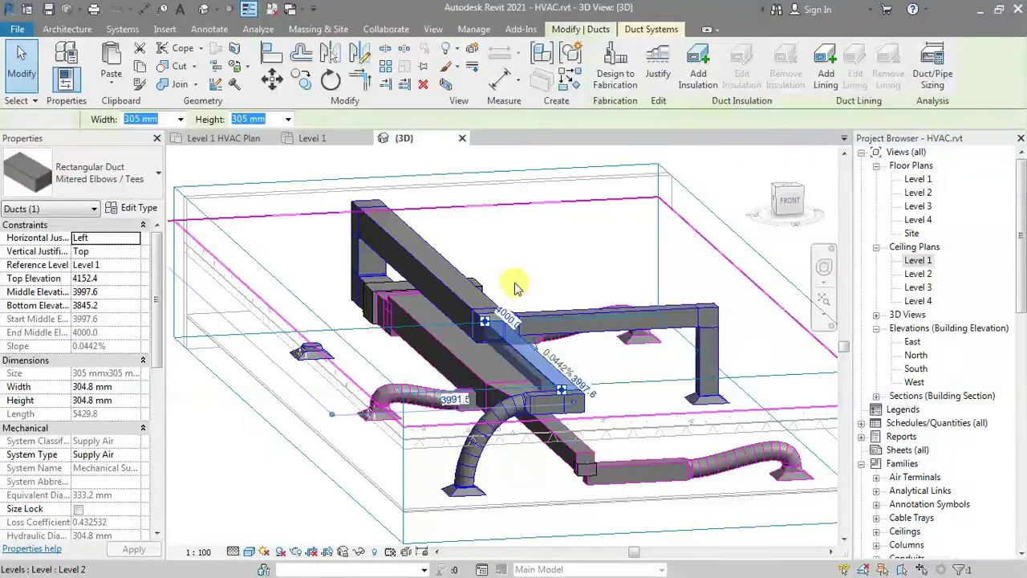
pyautogui.press('Escape')
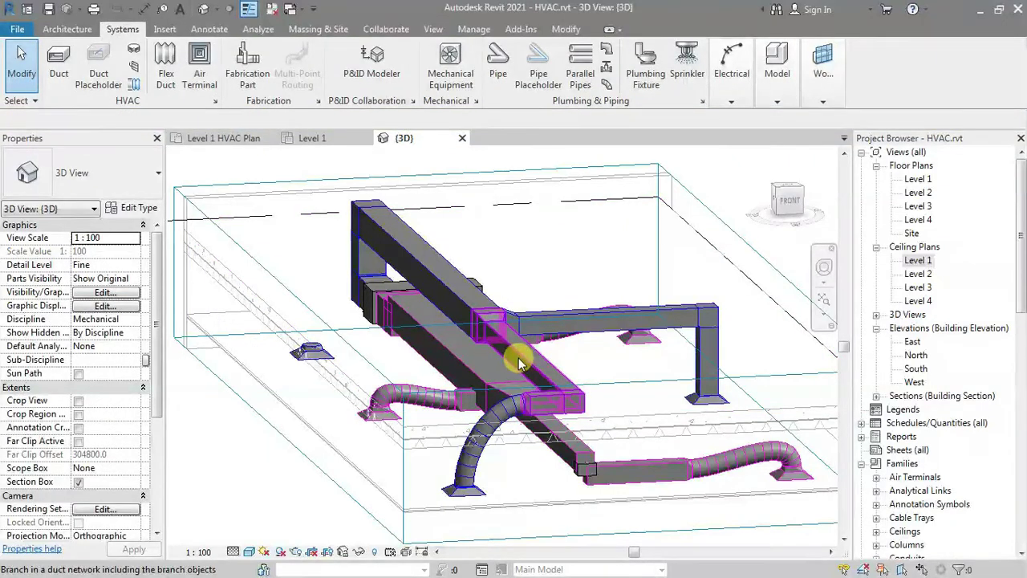
pyautogui.press('Tab')
pyautogui.click(597, 217)
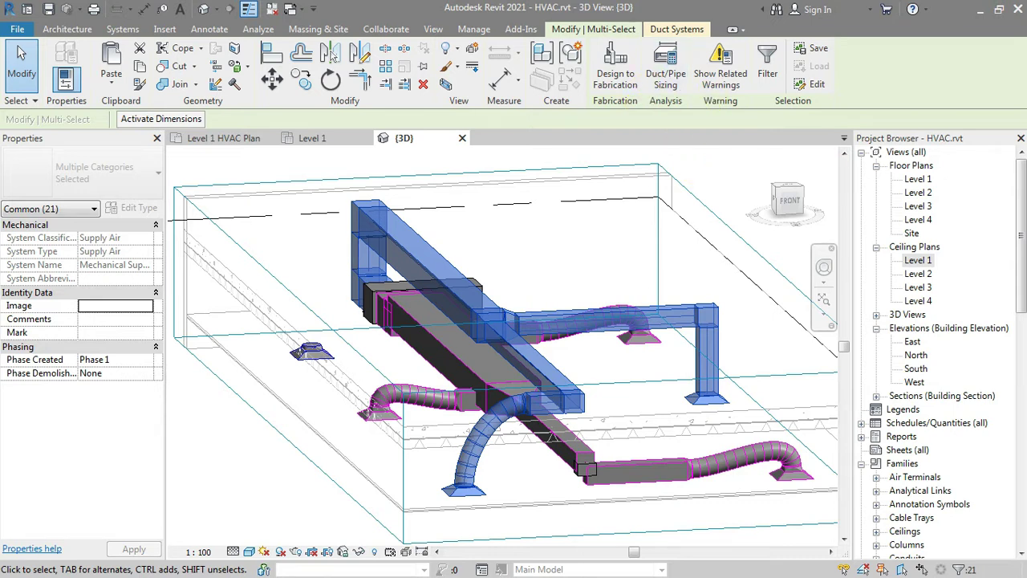
pyautogui.press('Escape')
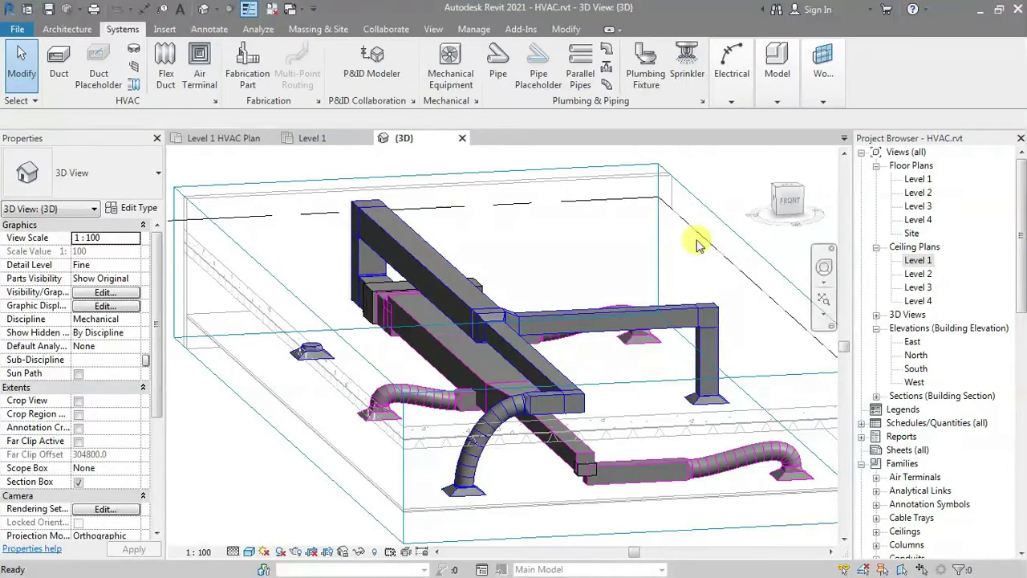
# - Select the two upper supply branches after the tee, without the flex duct, and reapply the duct type to them
pyautogui.press('Tab')
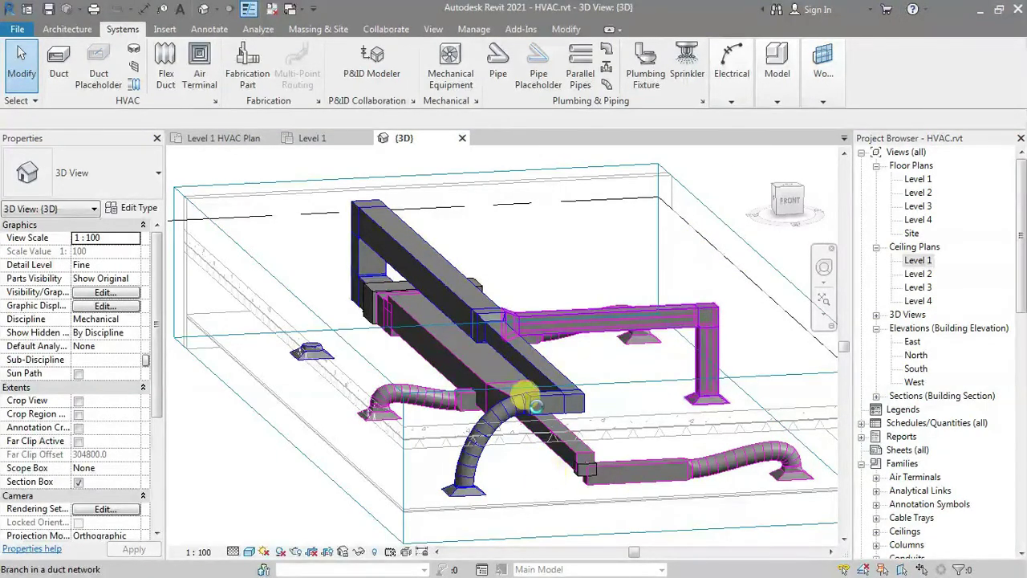
pyautogui.click(560, 407)
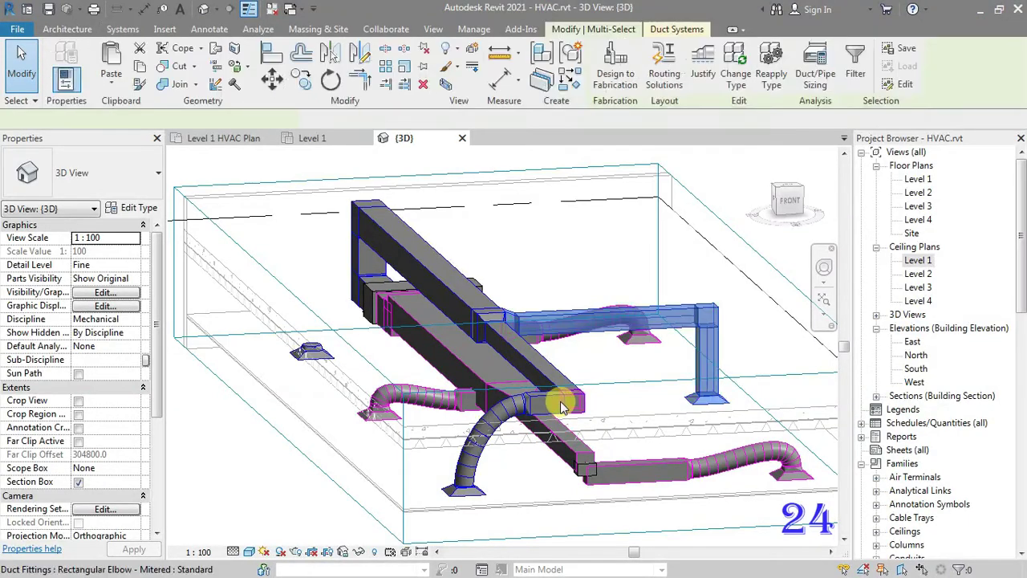
pyautogui.click(680, 403)
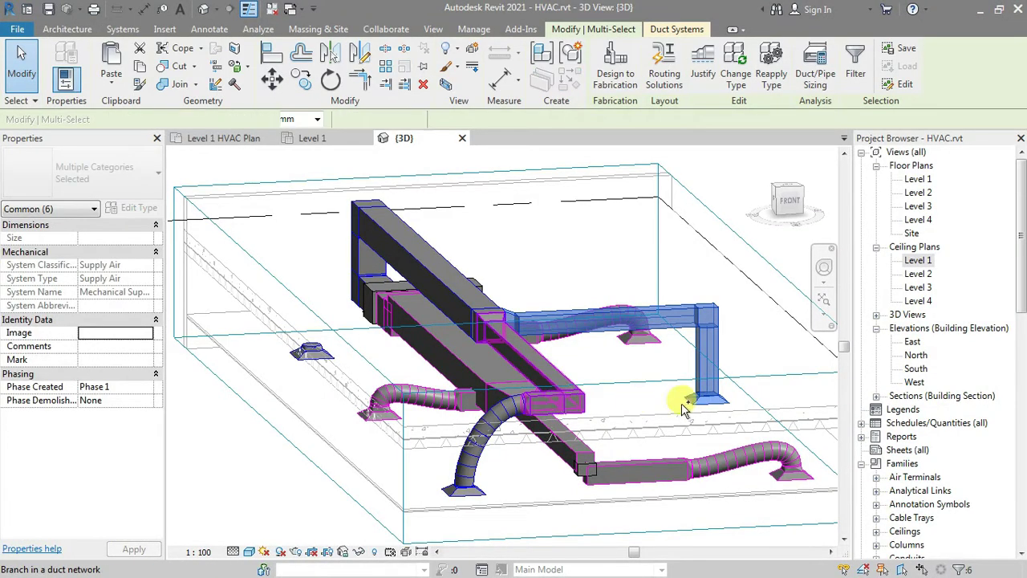
pyautogui.click(774, 74)
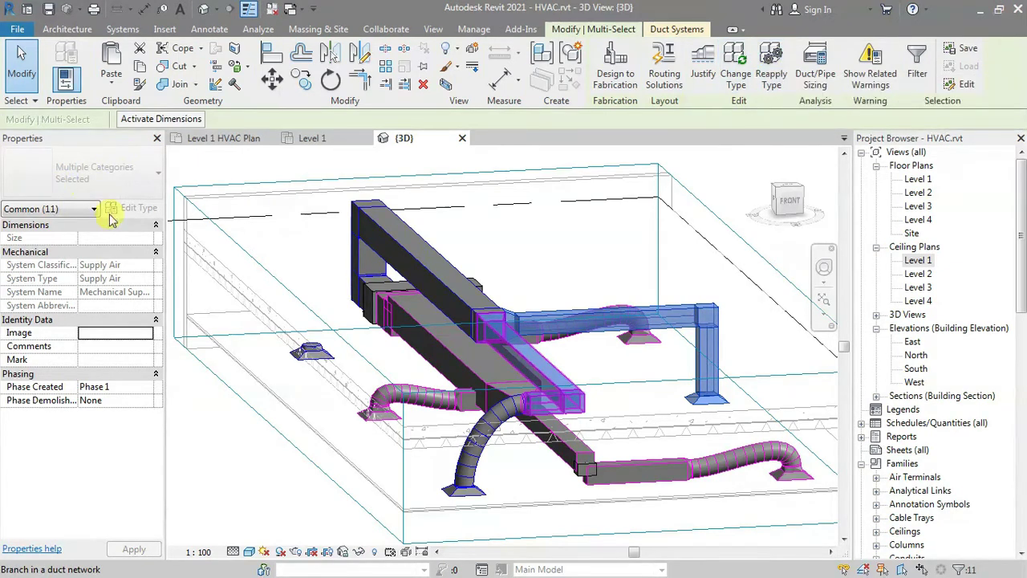
pyautogui.click(776, 71)
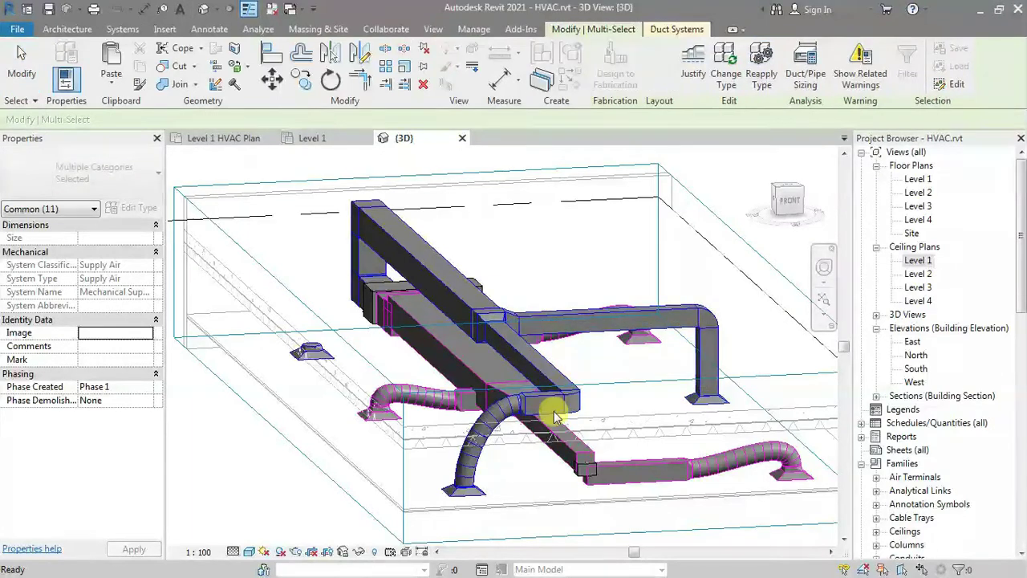
# - Change the horizontal supply branch duct after the tee to the Radius Elbows / Tees rectangular duct type
pyautogui.press('Escape')
pyautogui.keyDown('shift'); pyautogui.moveTo(717, 165); pyautogui.dragTo(584, 439, button='middle'); pyautogui.keyUp('shift')
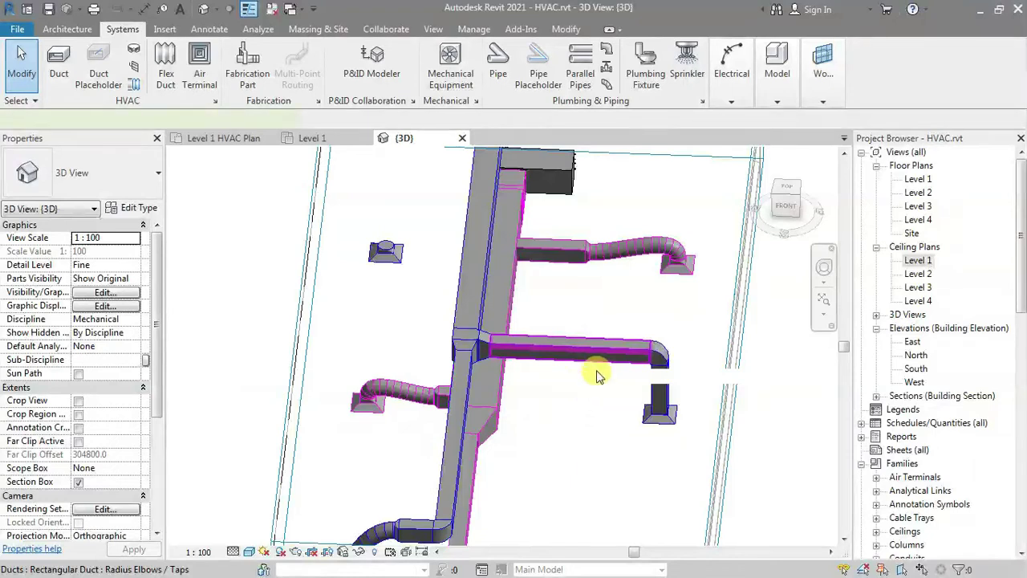
pyautogui.click(614, 351)
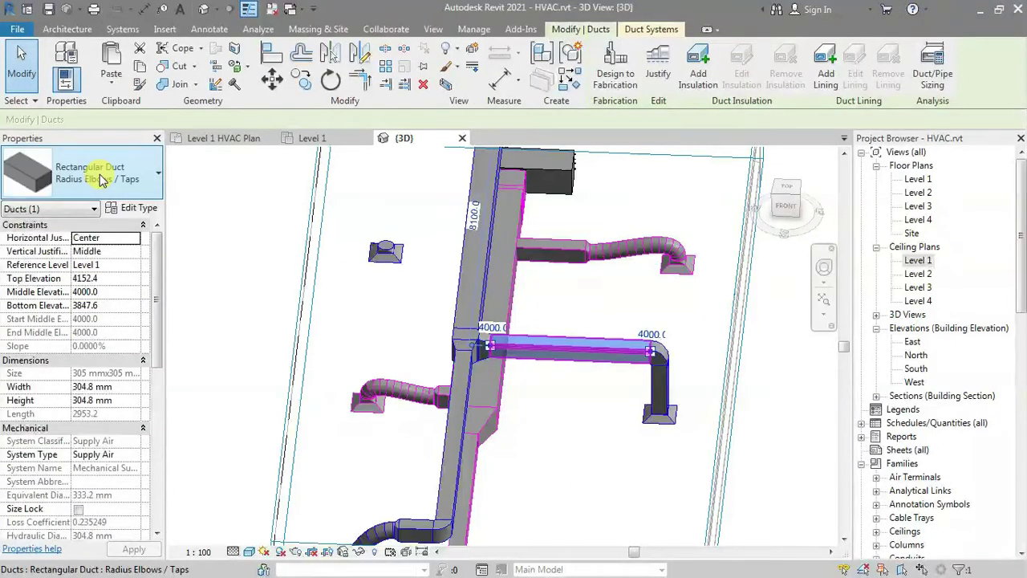
pyautogui.click(102, 178)
pyautogui.scroll(3, 87, 292)
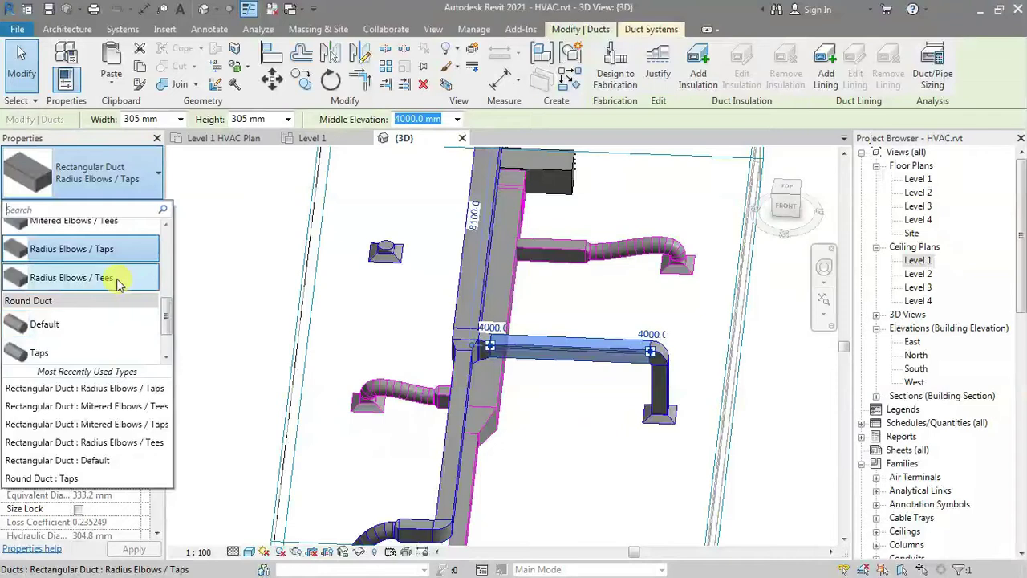
pyautogui.scroll(1, 117, 282)
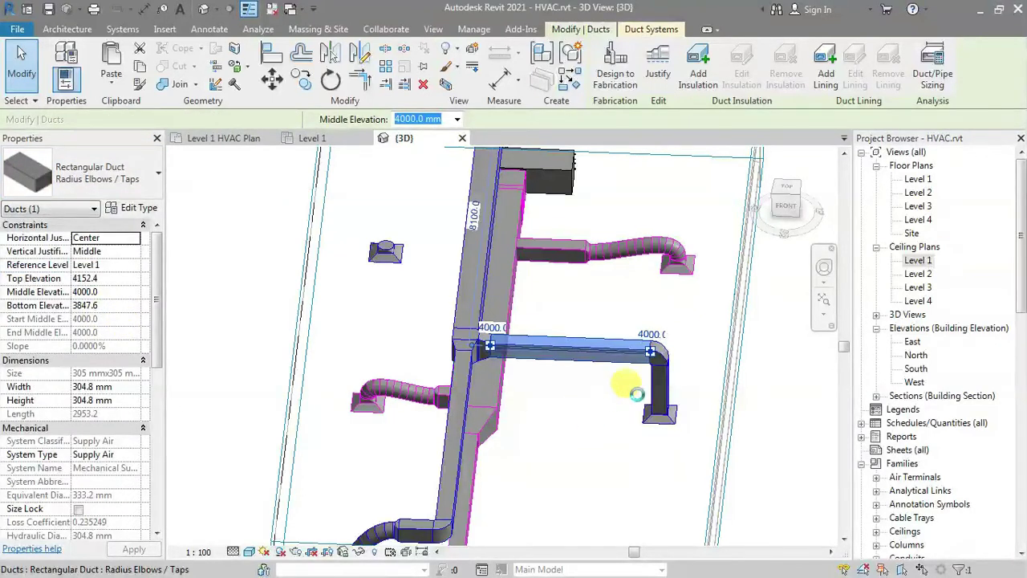
# - Select the run from the horizontal branch duct through the elbow to the vertical drop and reapply the duct type to it
pyautogui.press('Tab')
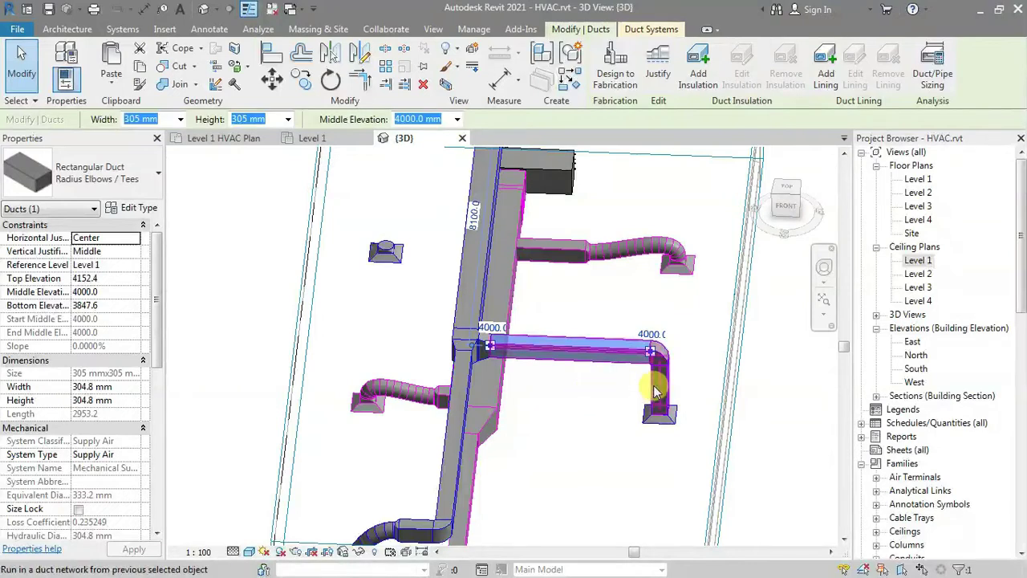
pyautogui.click(653, 385)
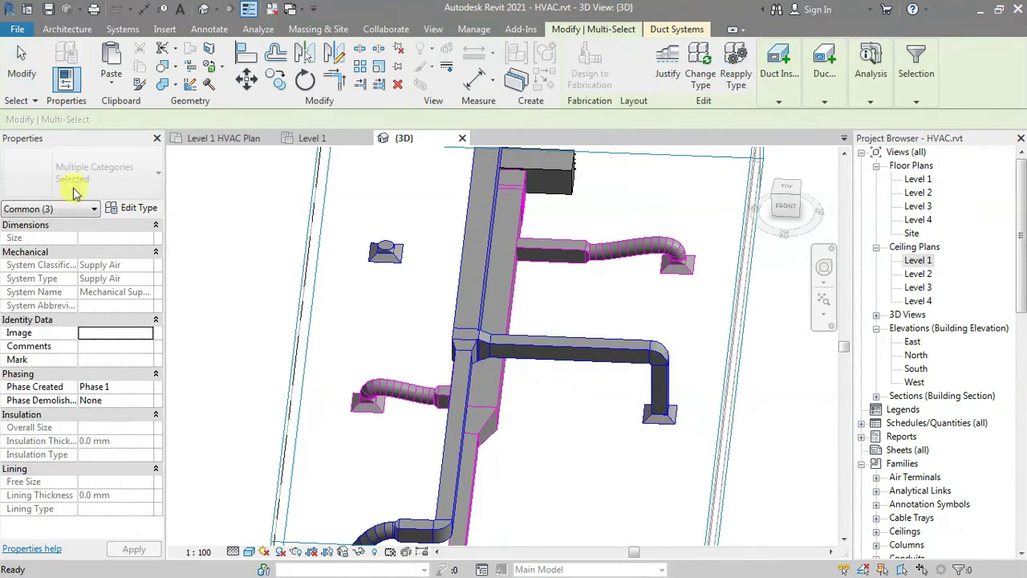
pyautogui.press('Escape')
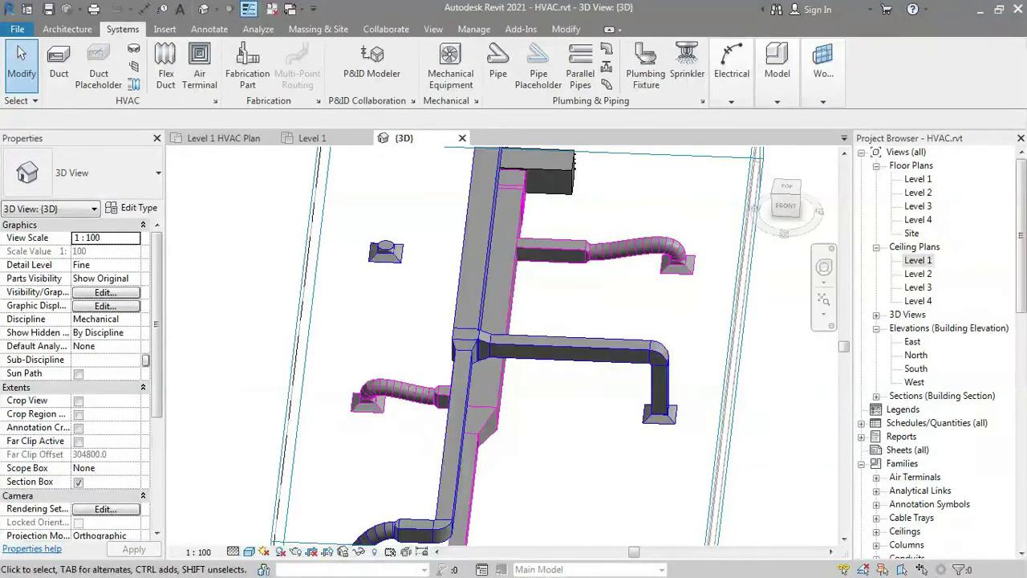
# - Select the run from the main supply duct through the tee to the vertical drop and change its ducts to Round Duct Taps / Short Radius
pyautogui.scroll(2, 517, 240)
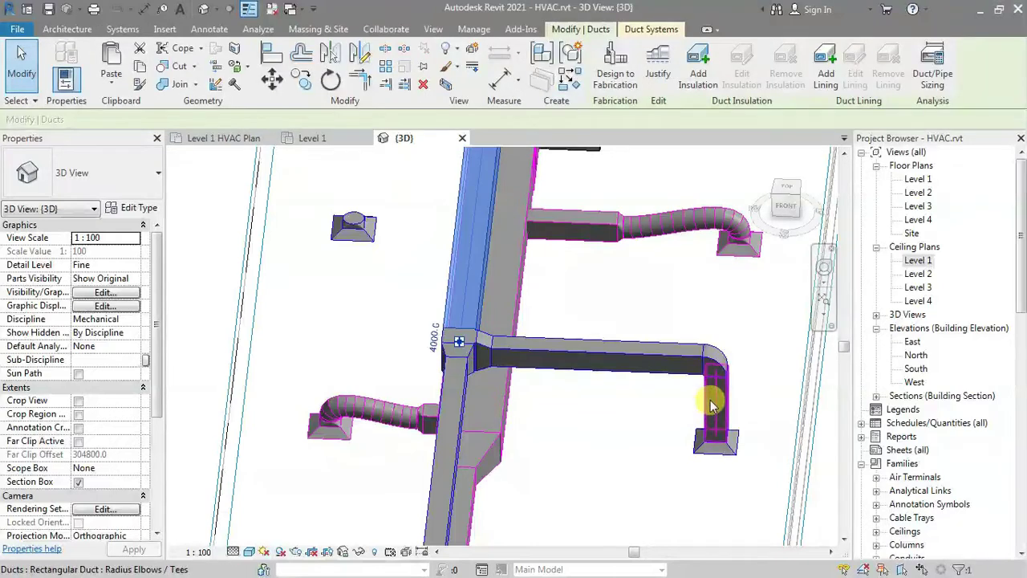
pyautogui.press('Tab')
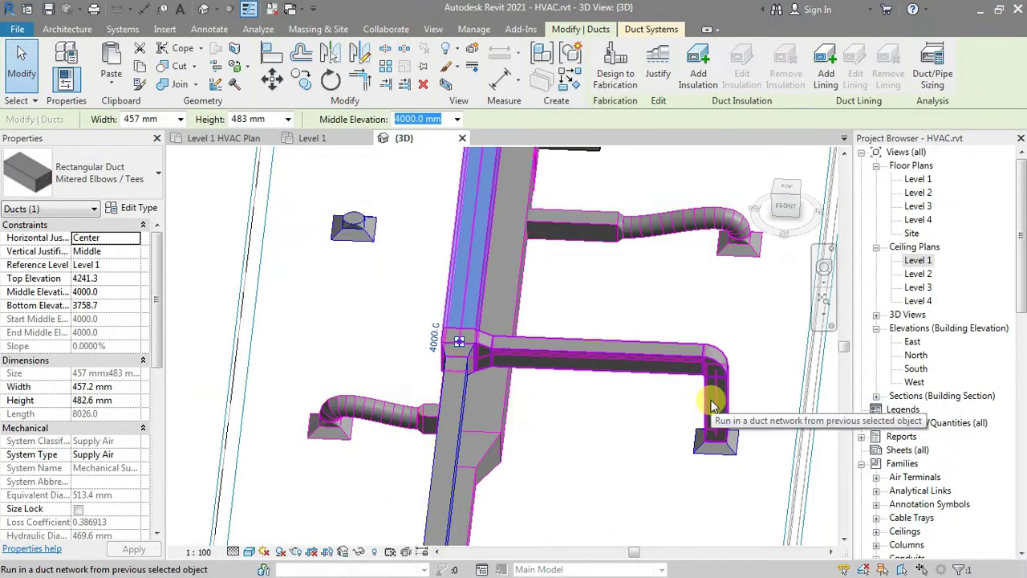
pyautogui.click(521, 392)
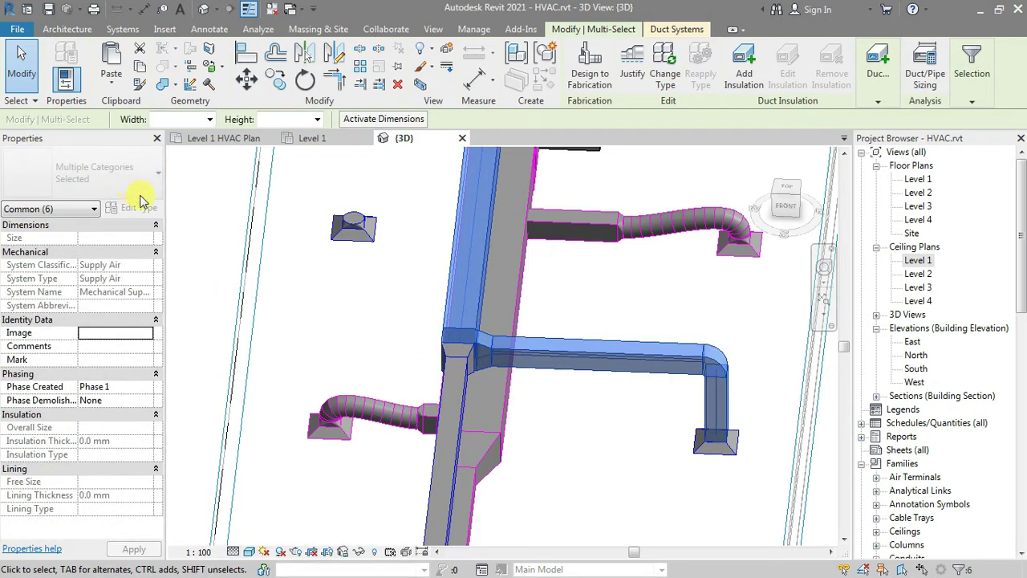
pyautogui.click(74, 210)
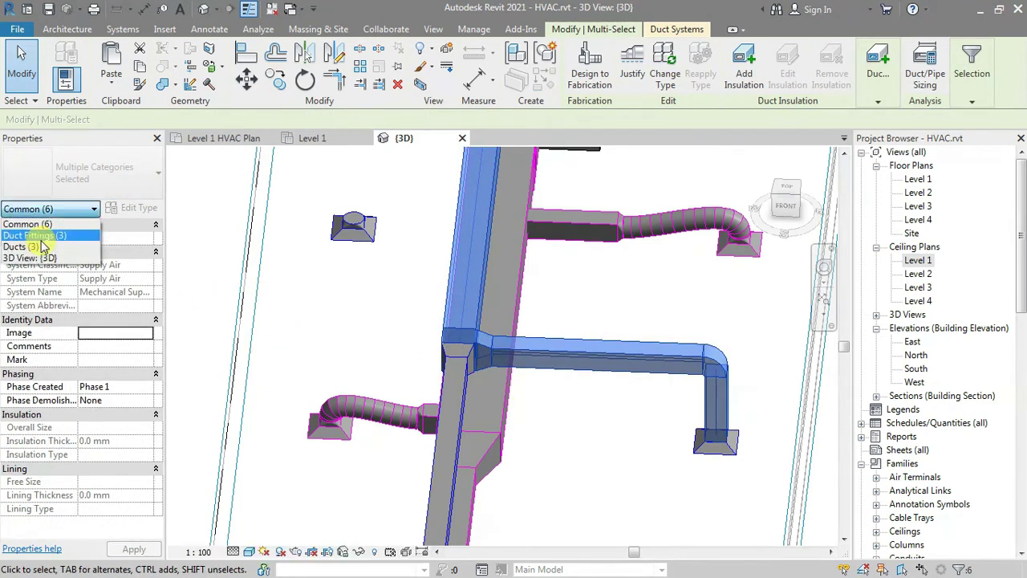
pyautogui.click(32, 247)
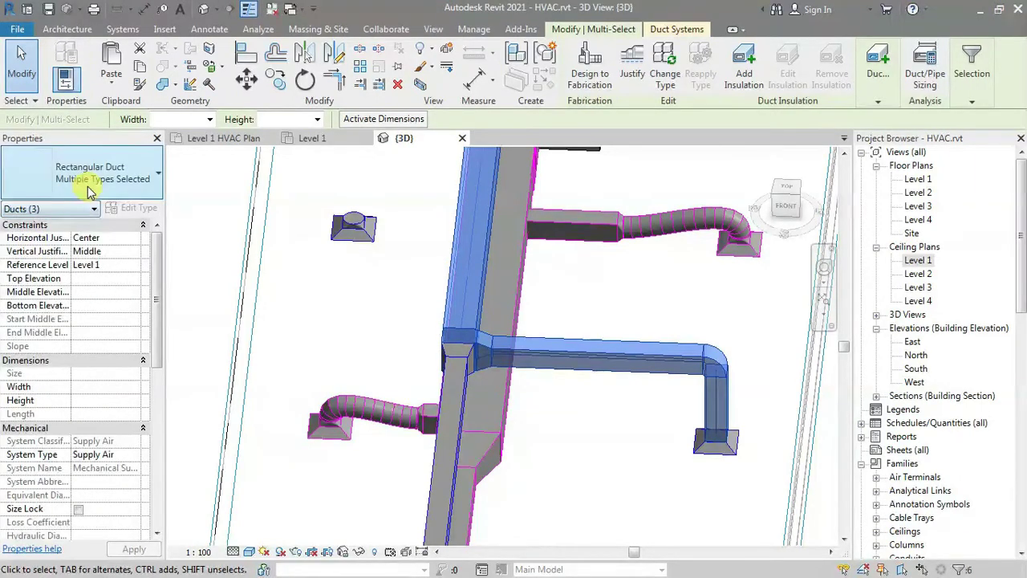
pyautogui.click(96, 183)
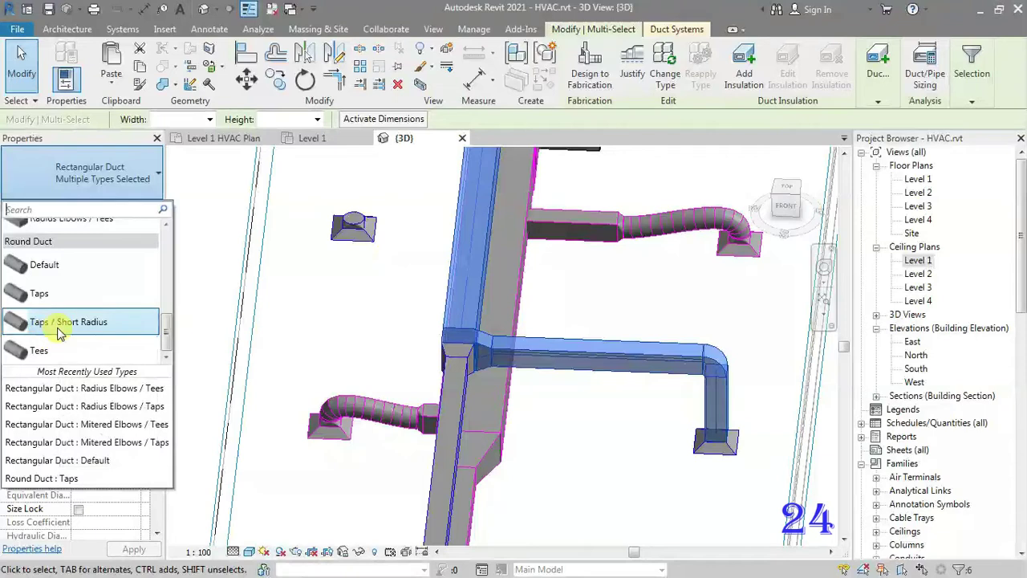
pyautogui.click(101, 324)
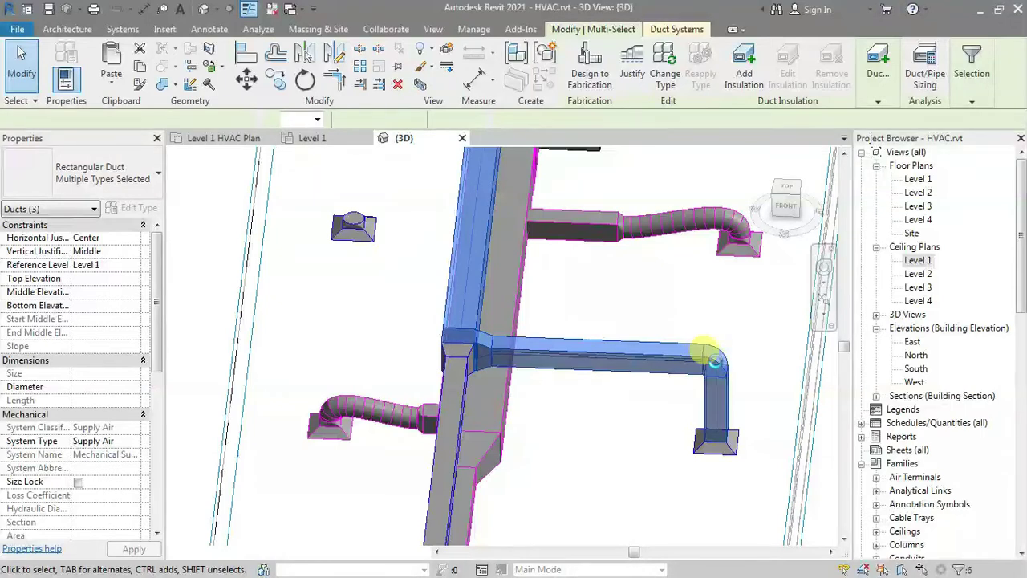
pyautogui.click(615, 433)
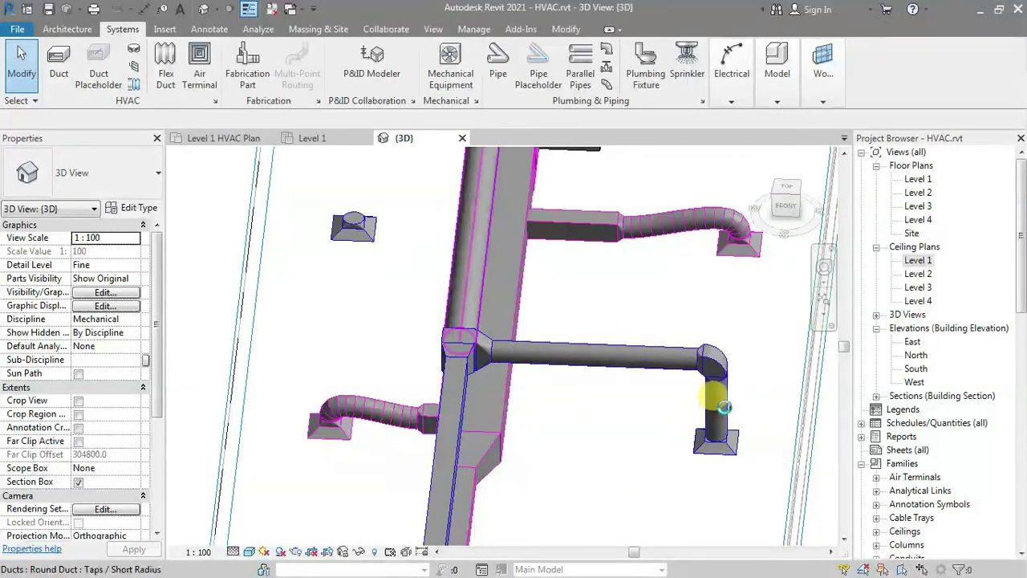
# - Select the run from the round main duct to the vertical drop, reapply the duct type to it, and dismiss the save reminder without saving
pyautogui.click(726, 413)
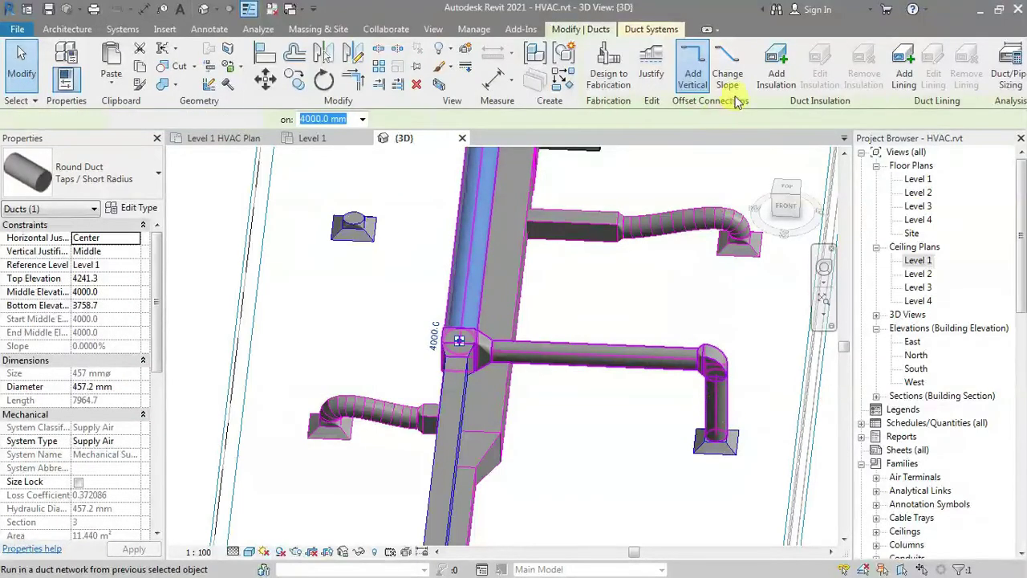
pyautogui.press('Tab')
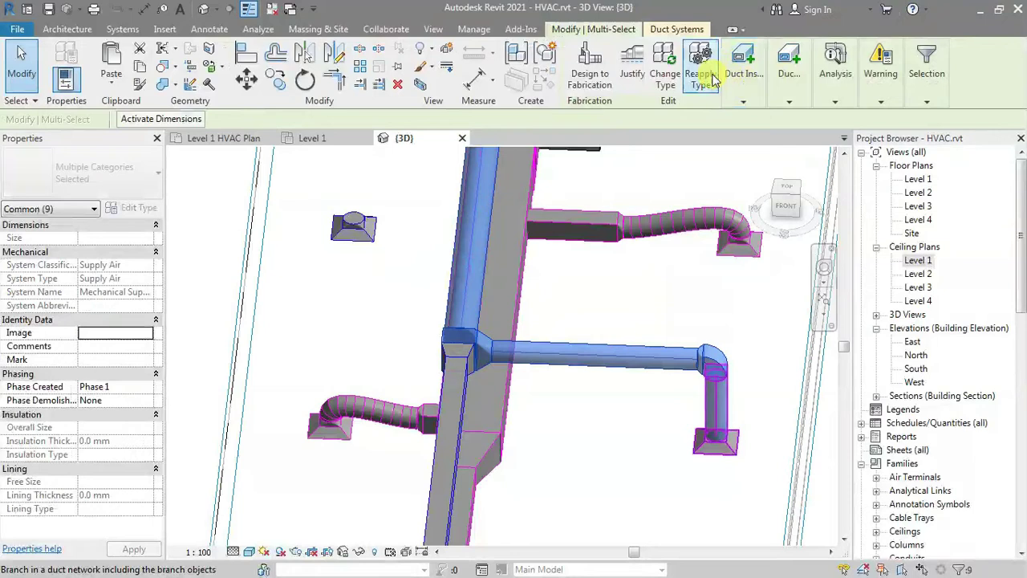
pyautogui.click(702, 68)
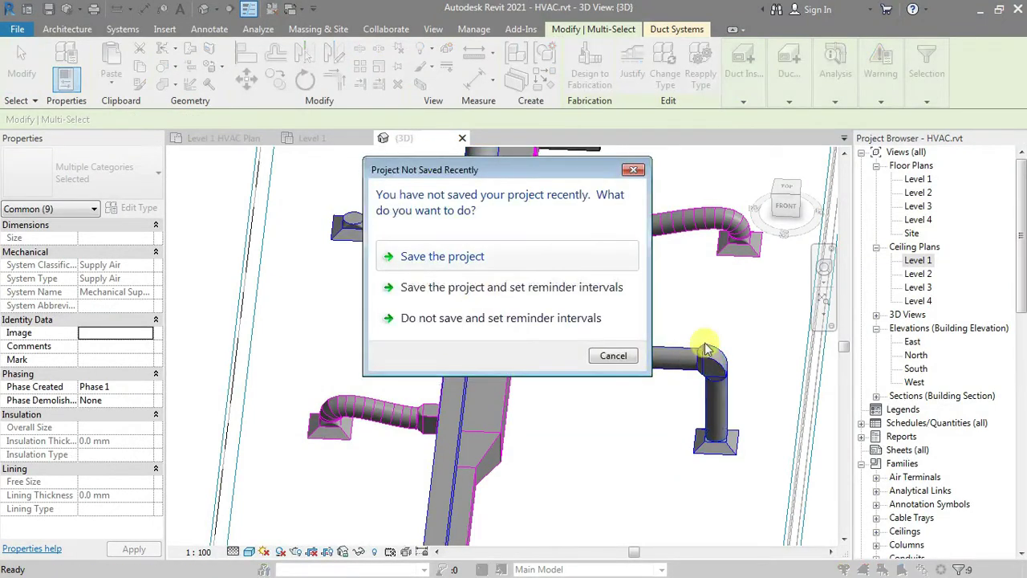
pyautogui.click(598, 321)
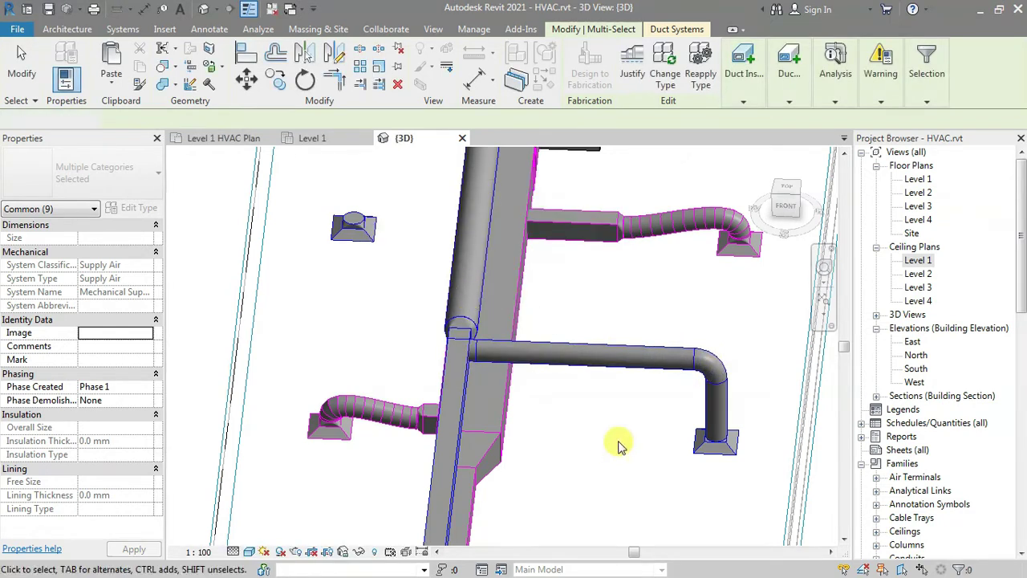
pyautogui.press('Escape')
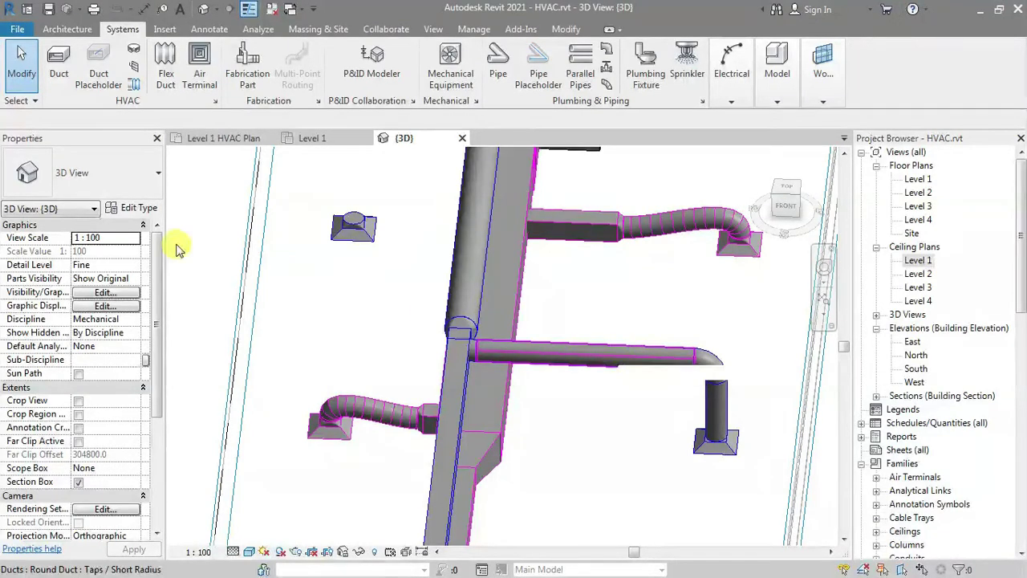
# - View the type properties of the horizontal round branch duct and close them without making changes
pyautogui.click(614, 419)
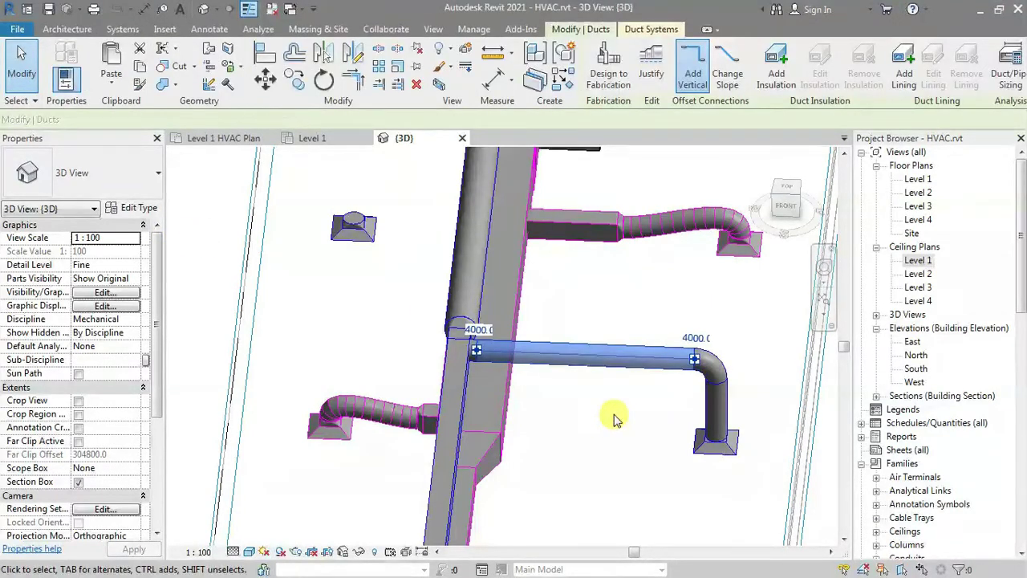
pyautogui.press('Escape')
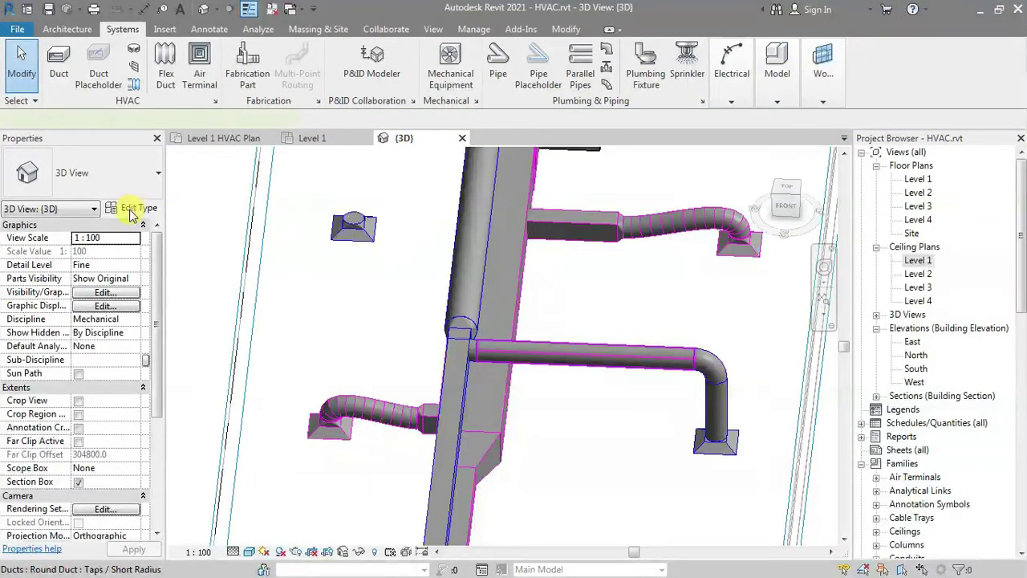
pyautogui.hotkey('ctrl', 'Left')
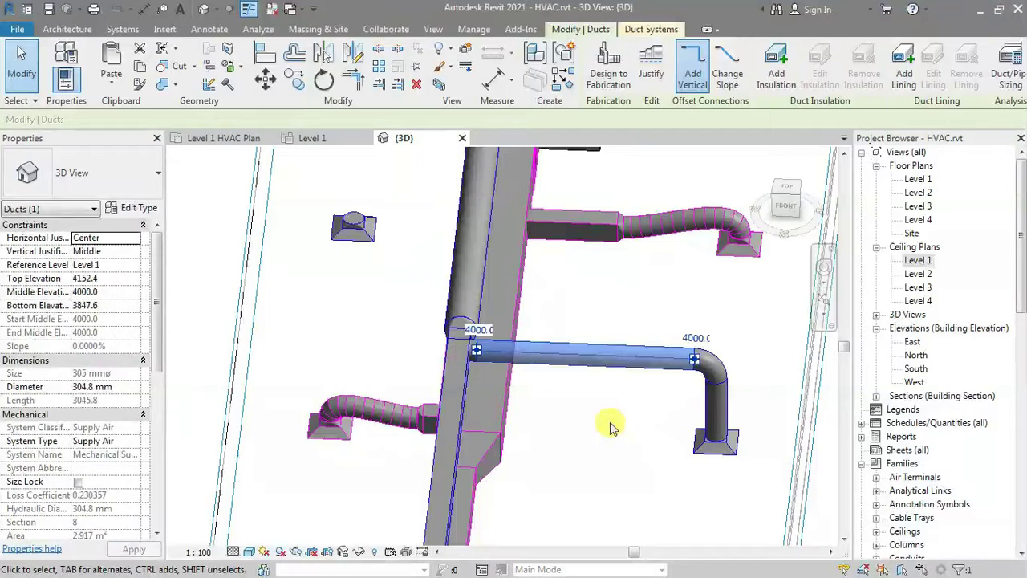
pyautogui.click(113, 208)
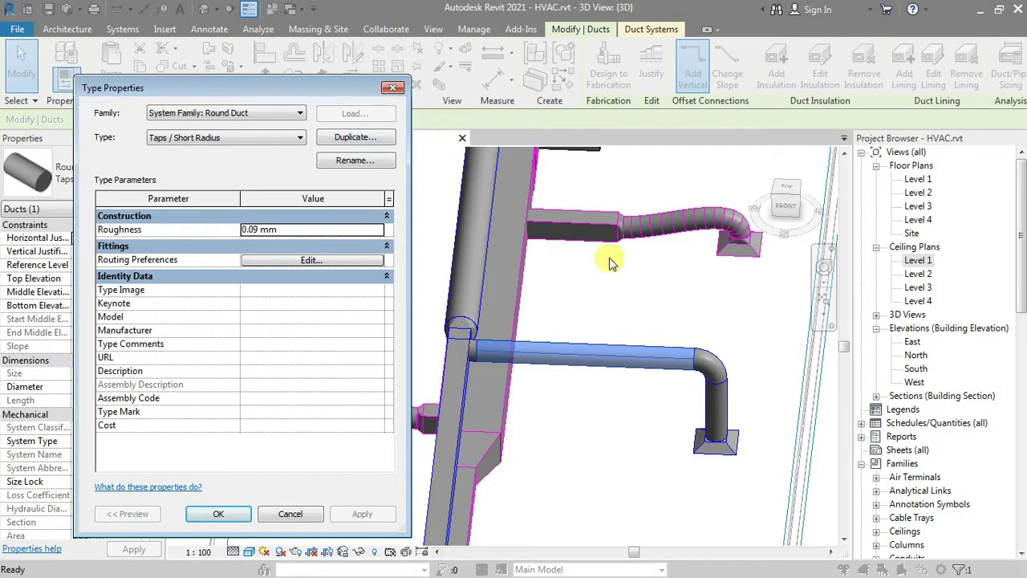
pyautogui.press('Escape')
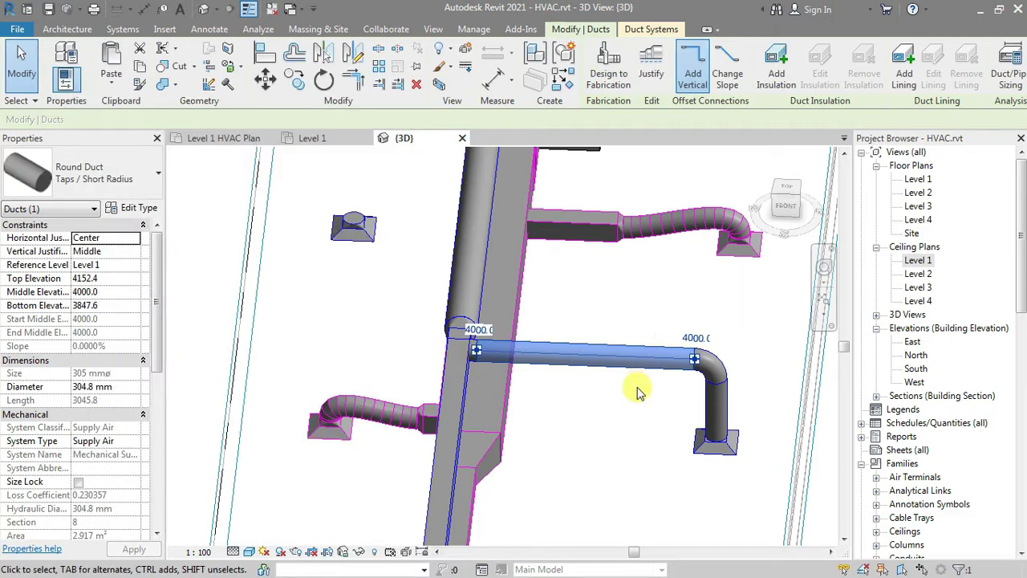
pyautogui.click(591, 420)
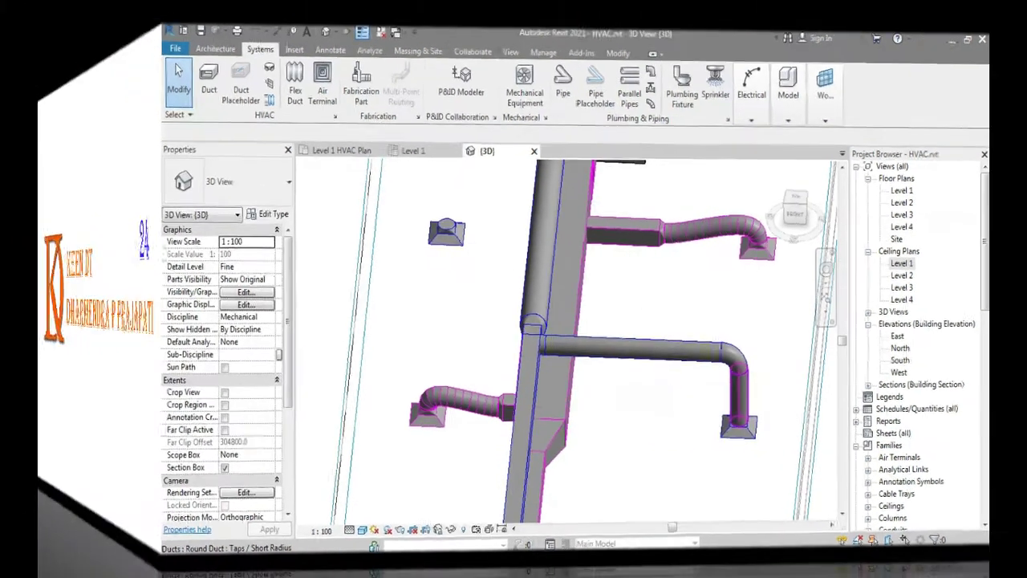